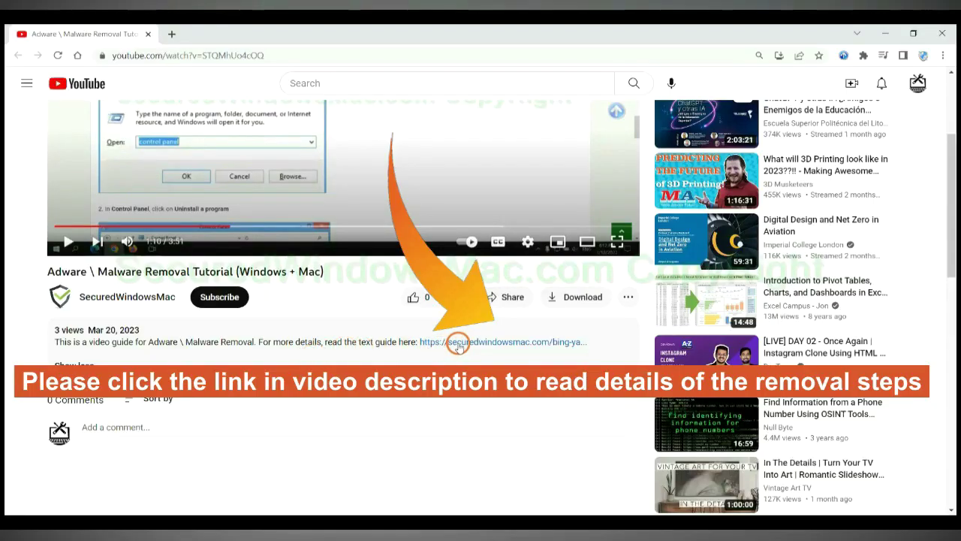
Open the securedwindowsmac.com removal guide from the YouTube video description in a new tab.
left_click(459, 342)
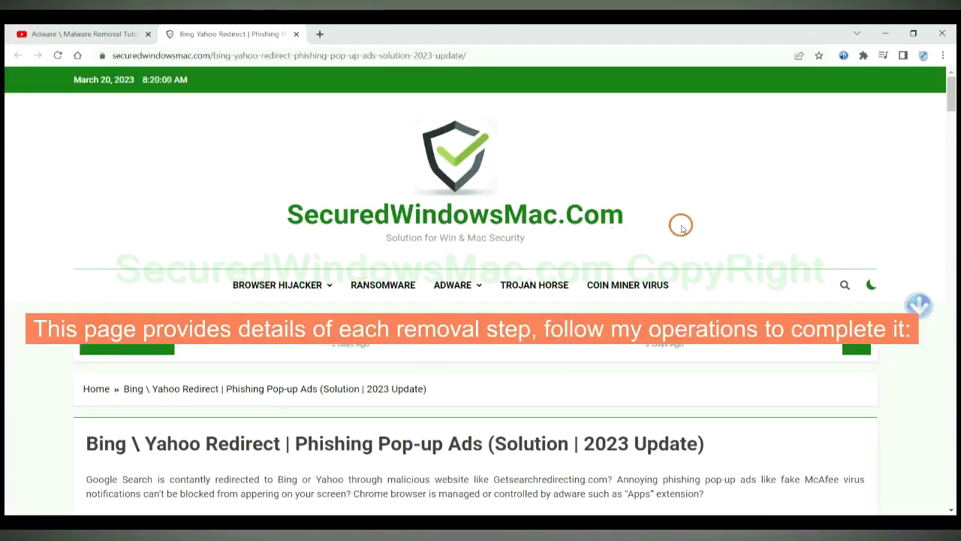
Scroll the guide to Instant Automatic Removal and start the SpyHunter for Windows free-trial download.
scroll(682, 225, "down", 2)
scroll(681, 225, "down", 5)
scroll(681, 226, "down", 5)
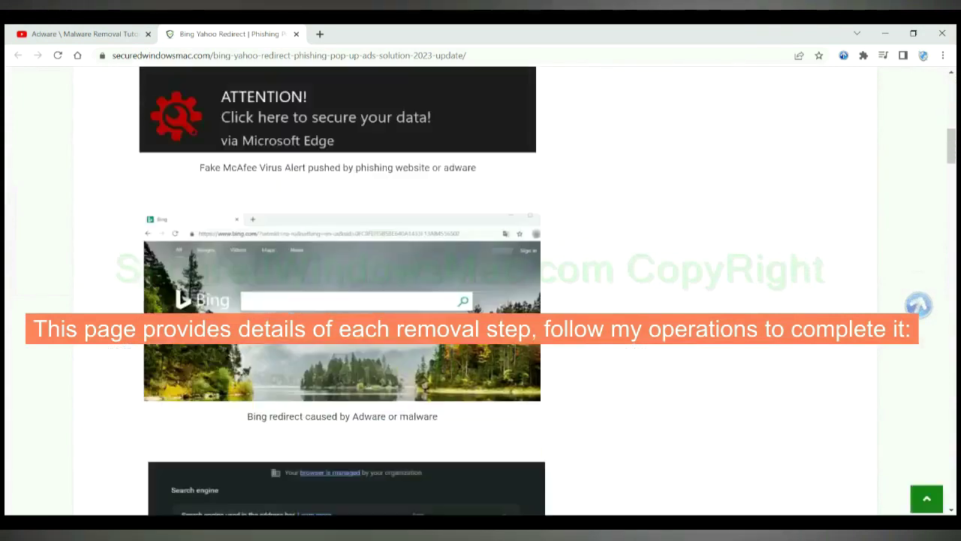
scroll(681, 226, "down", 4)
scroll(525, 336, "down", 3)
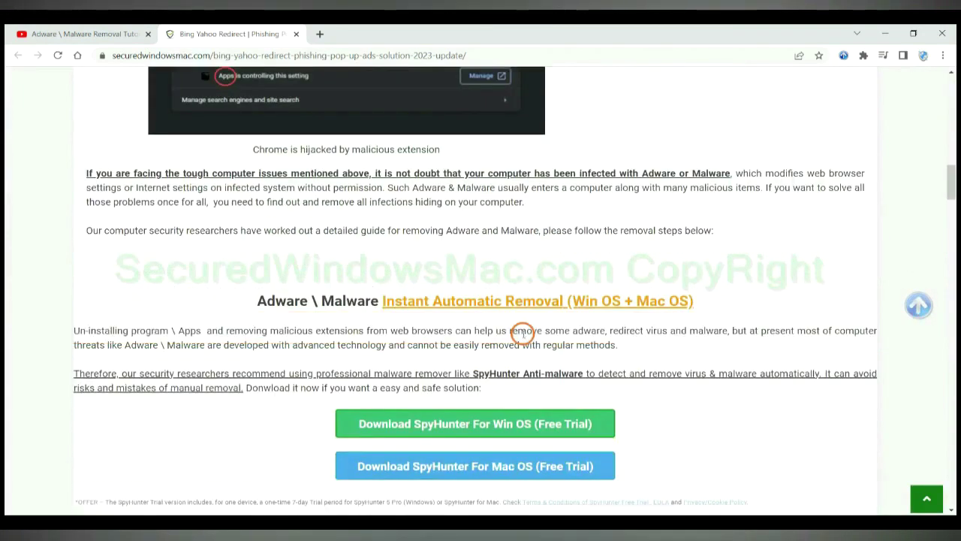
scroll(525, 336, "down", 2)
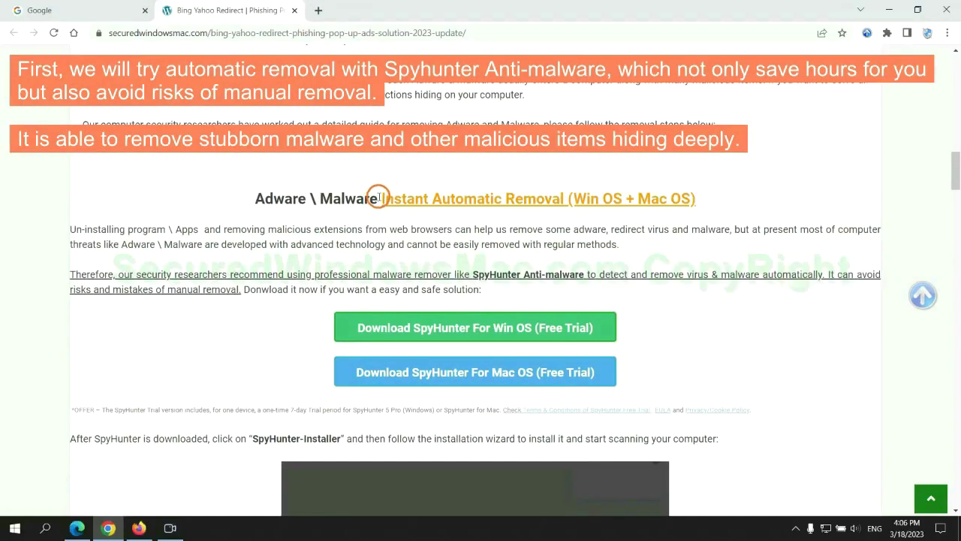
left_click_drag(380, 197, 555, 196)
left_click(478, 164)
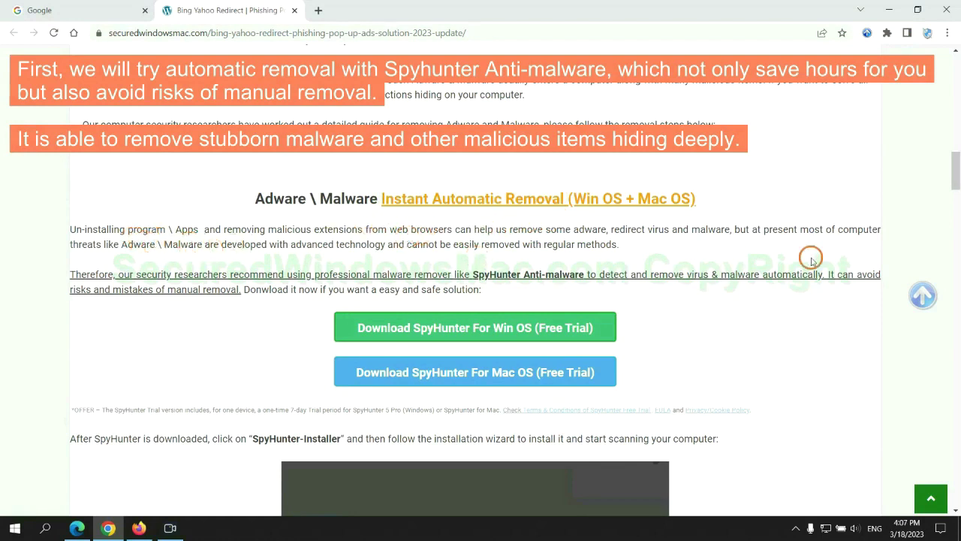
scroll(476, 276, "down", 1)
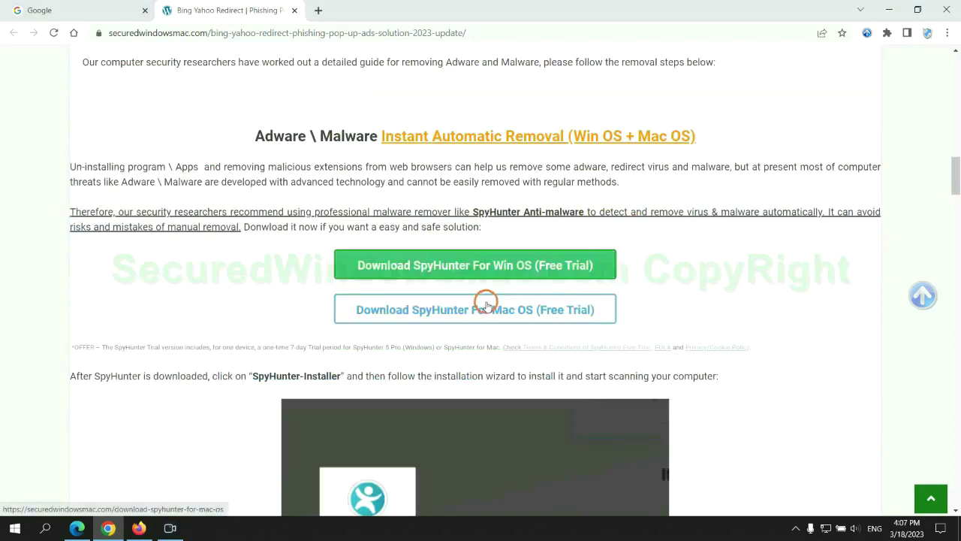
scroll(485, 303, "down", 1)
scroll(480, 293, "down", 1)
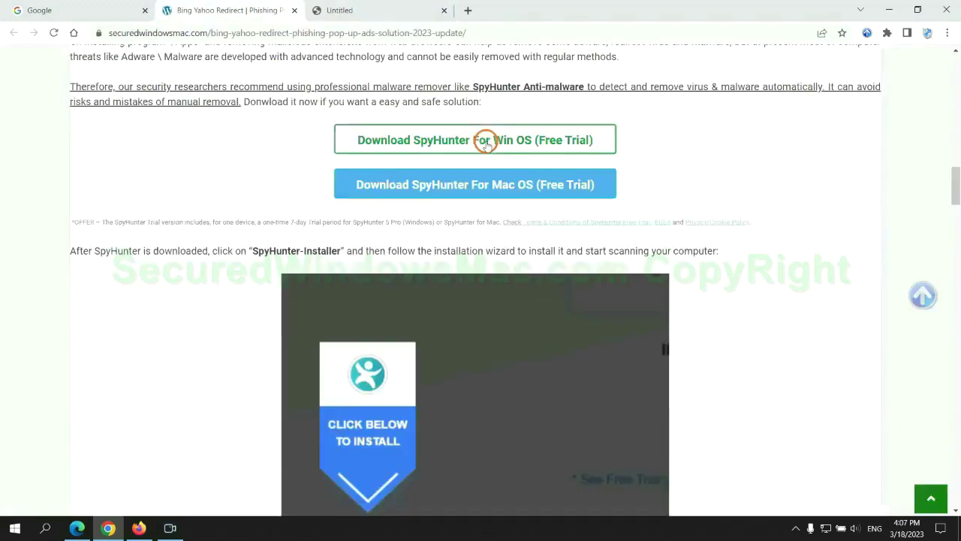
Keep the downloaded SpyHunter installer and run it from the download bar.
left_click(233, 498)
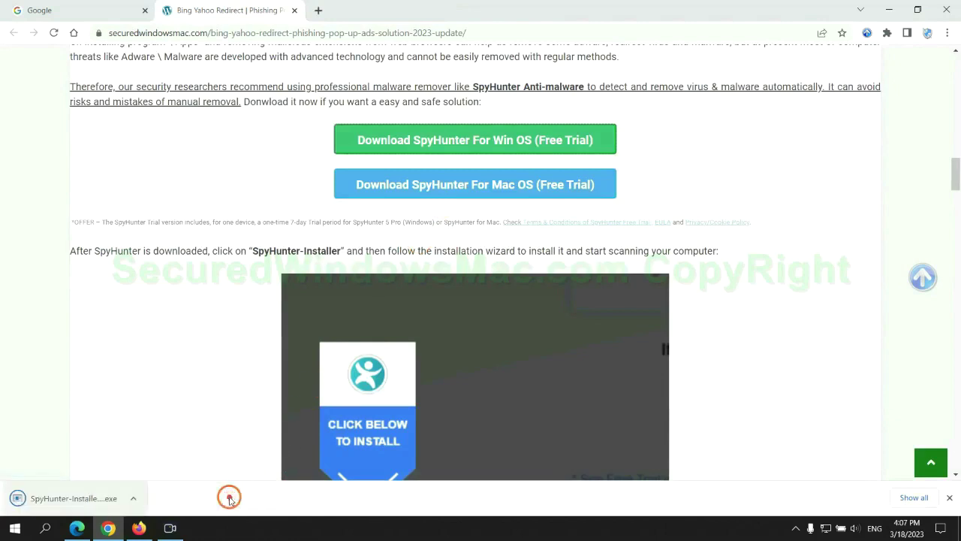
left_click(92, 499)
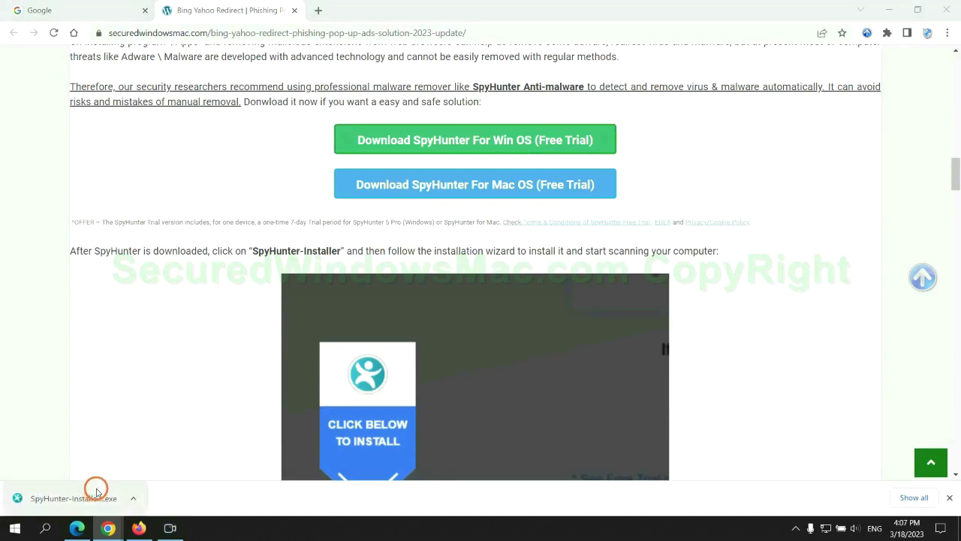
scroll(467, 217, "down", 2)
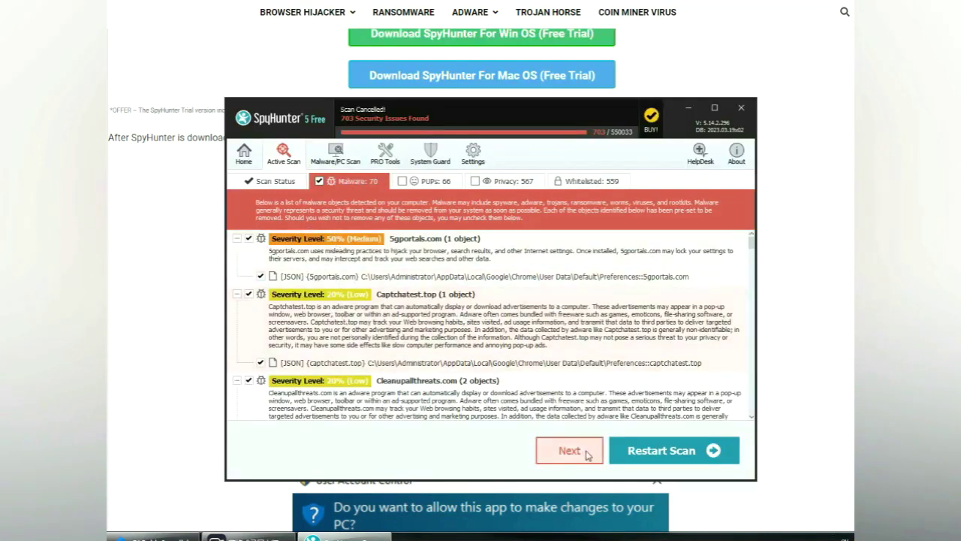
Proceed past SpyHunter's scan results with Next and choose the 'FREE Trial (7-Days)' registration.
left_click(588, 453)
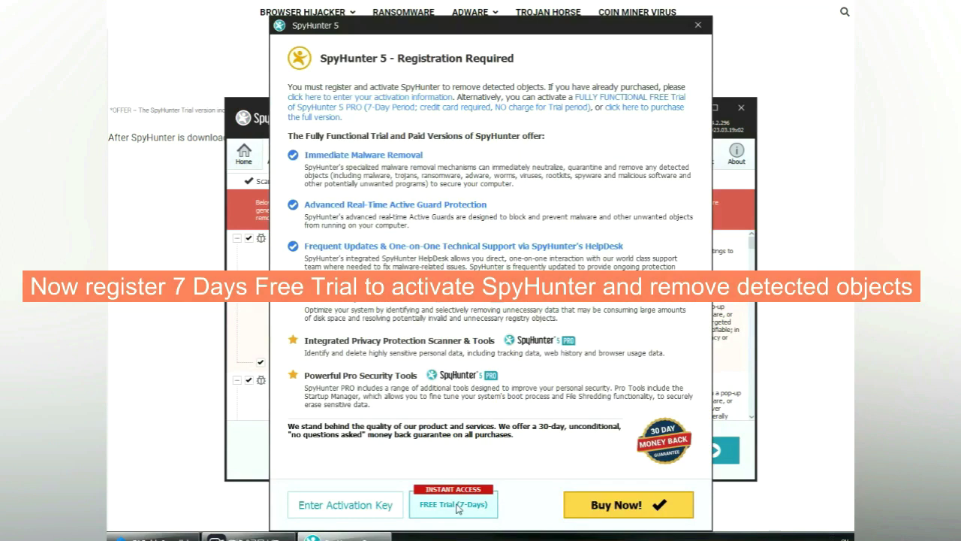
left_click(453, 505)
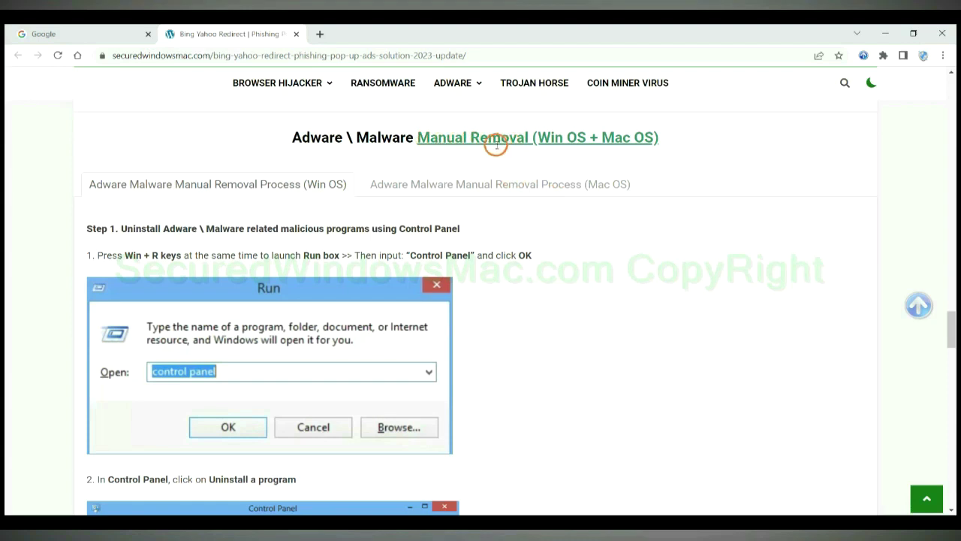
left_click_drag(544, 139, 586, 138)
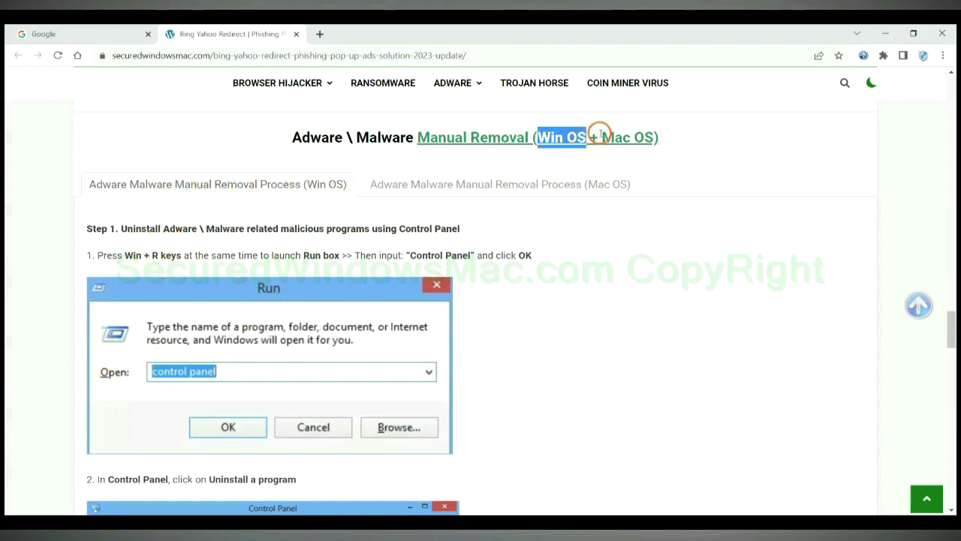
left_click_drag(601, 137, 654, 137)
left_click(493, 182)
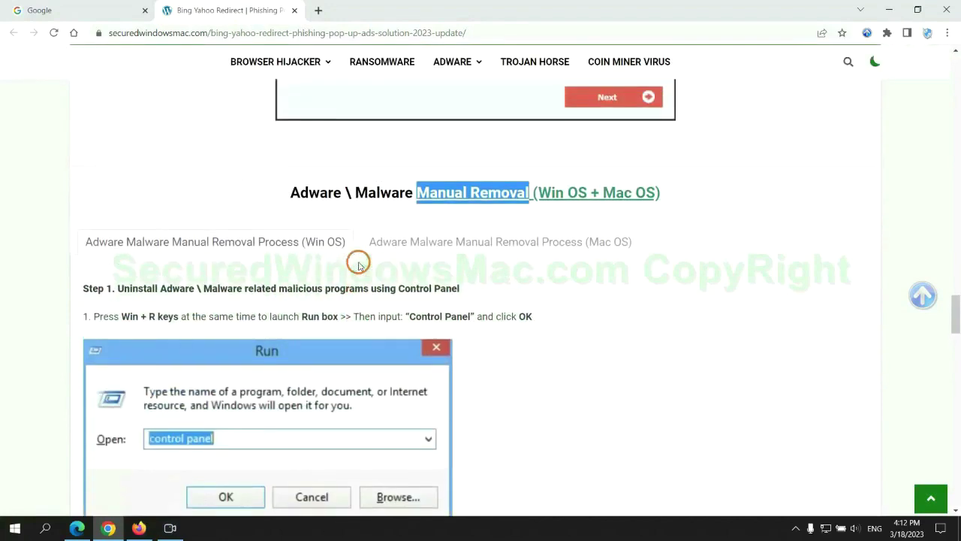
scroll(285, 229, "down", 2)
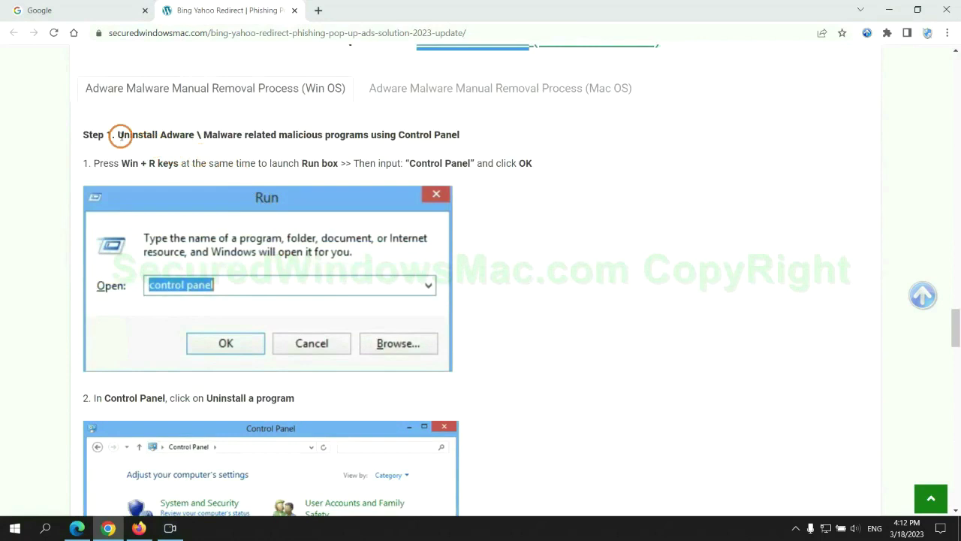
left_click_drag(120, 135, 366, 138)
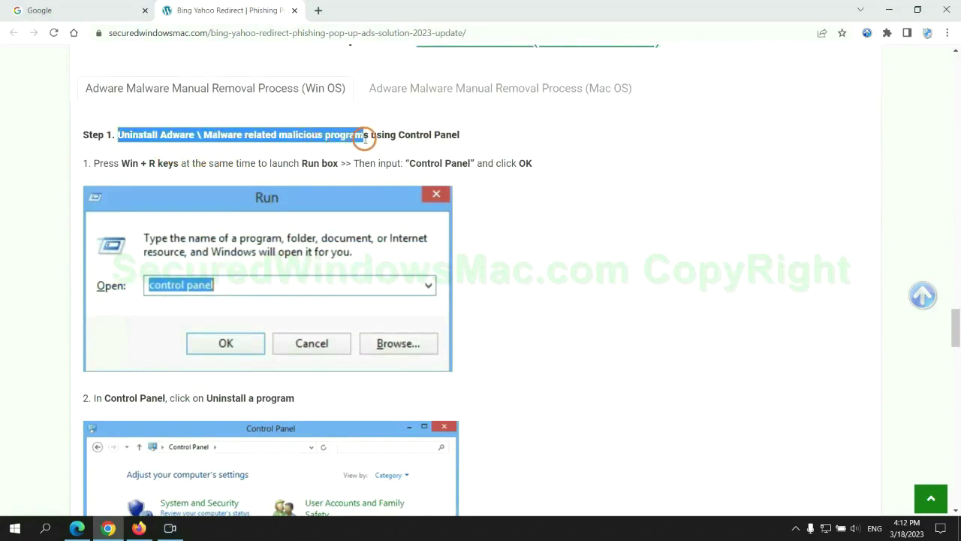
left_click(639, 196)
scroll(601, 196, "down", 2)
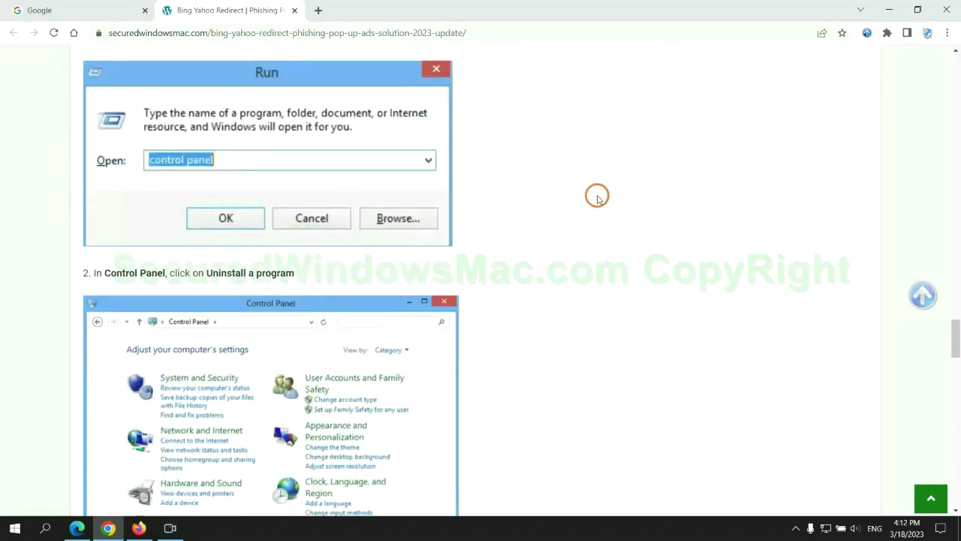
Launch Control Panel from the Run box, open Uninstall a program, and right-click Lantern.
key("super+r")
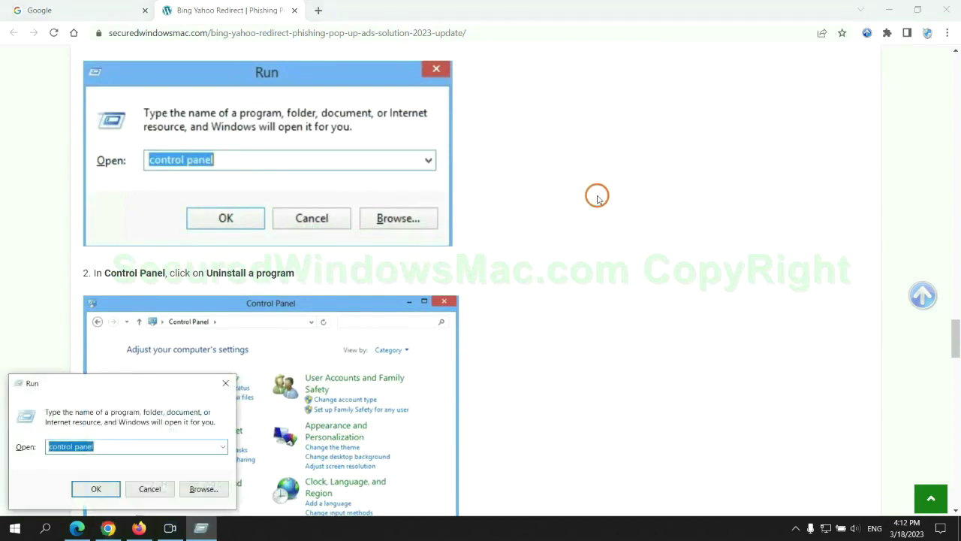
type("cont")
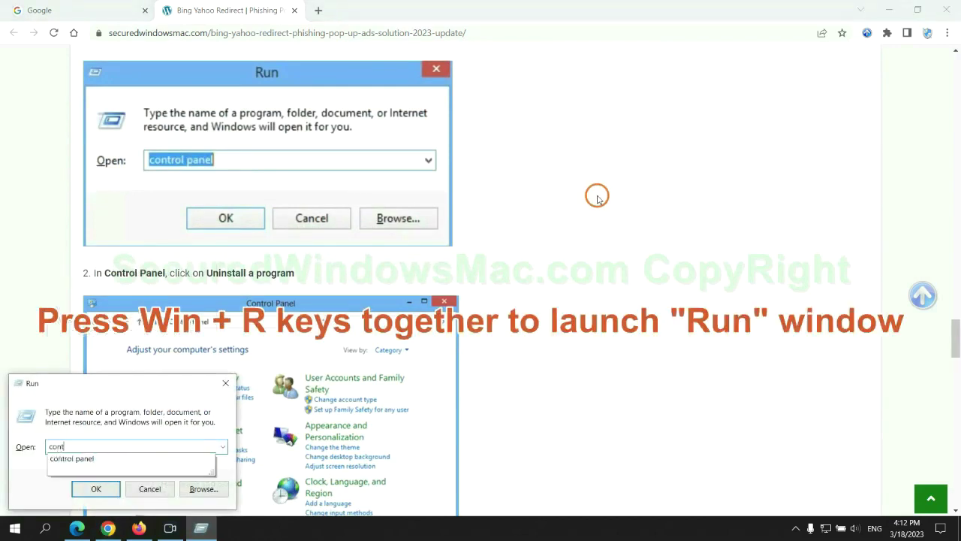
type("rol pa")
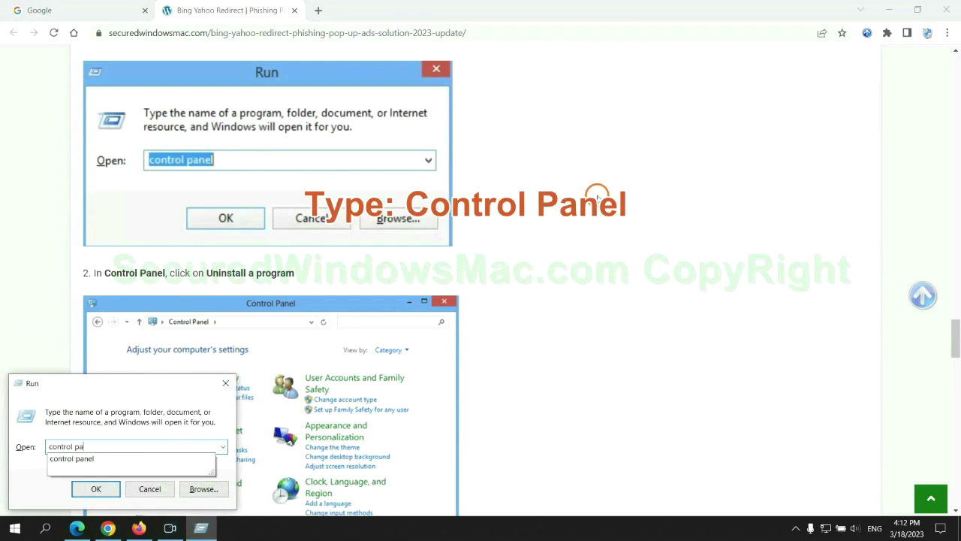
type("nel")
key("Return")
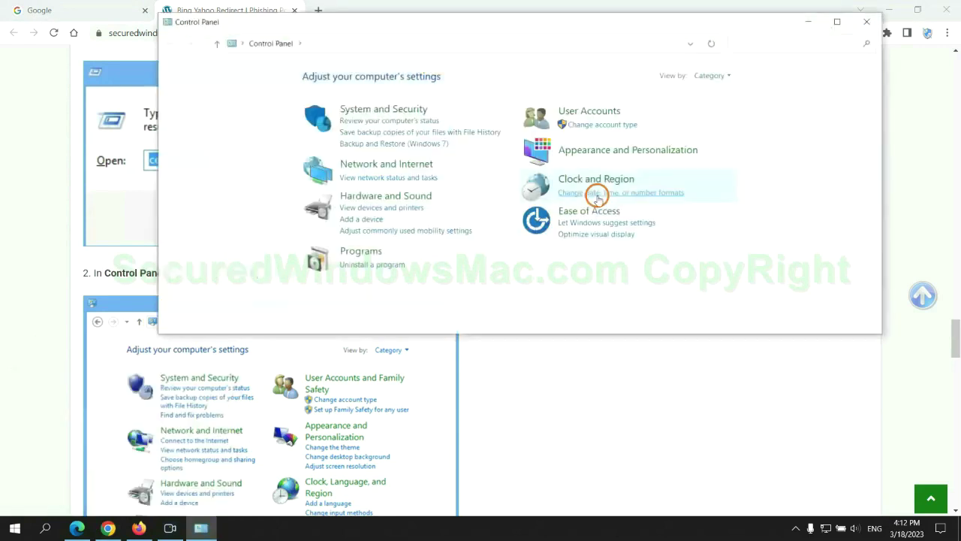
left_click(382, 264)
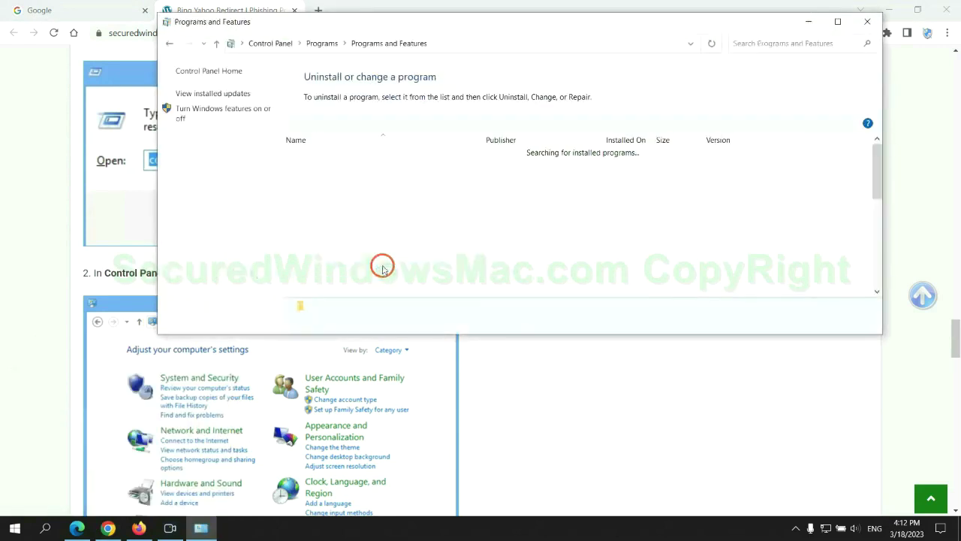
right_click(337, 181)
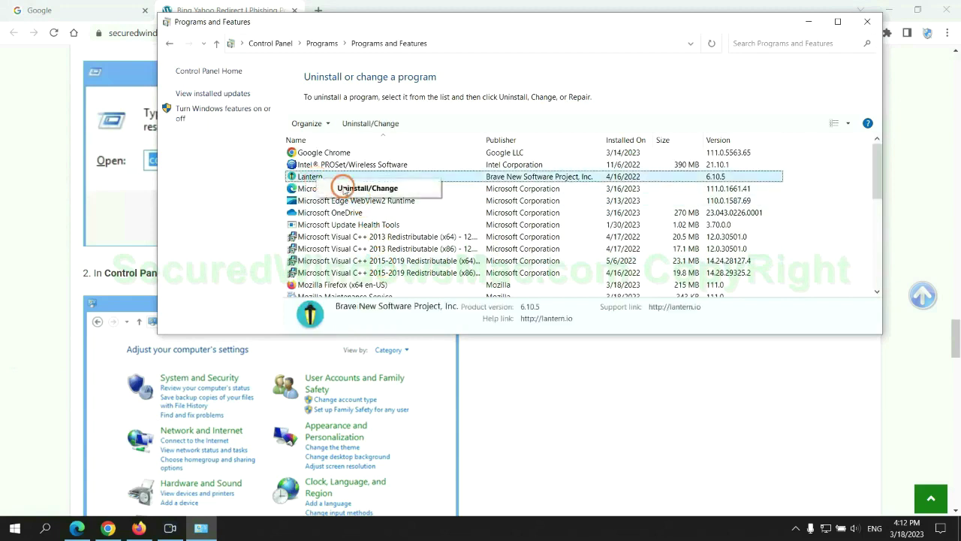
Close Programs and Features, read the guide's Step 2 on malicious extensions, and switch to Microsoft Edge.
left_click(867, 21)
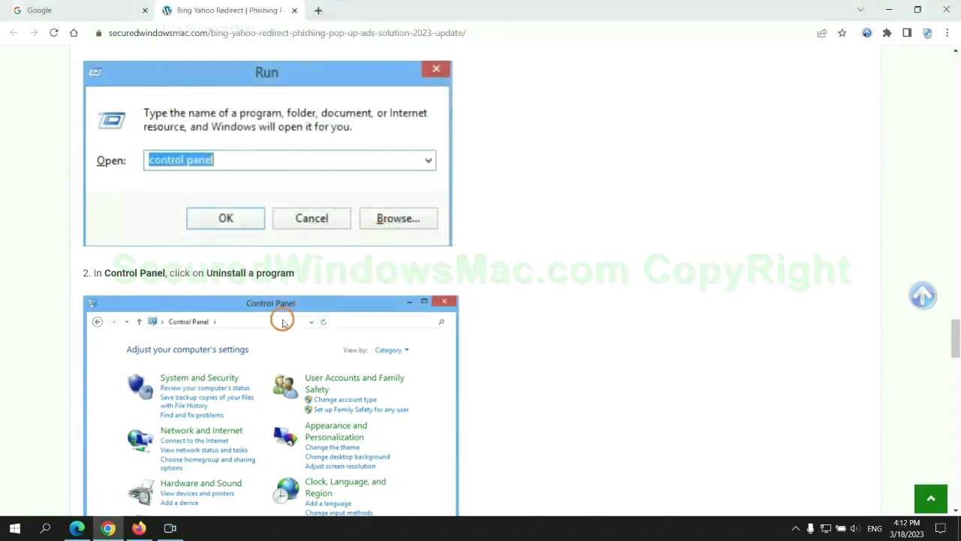
scroll(282, 322, "down", 1)
scroll(274, 311, "down", 5)
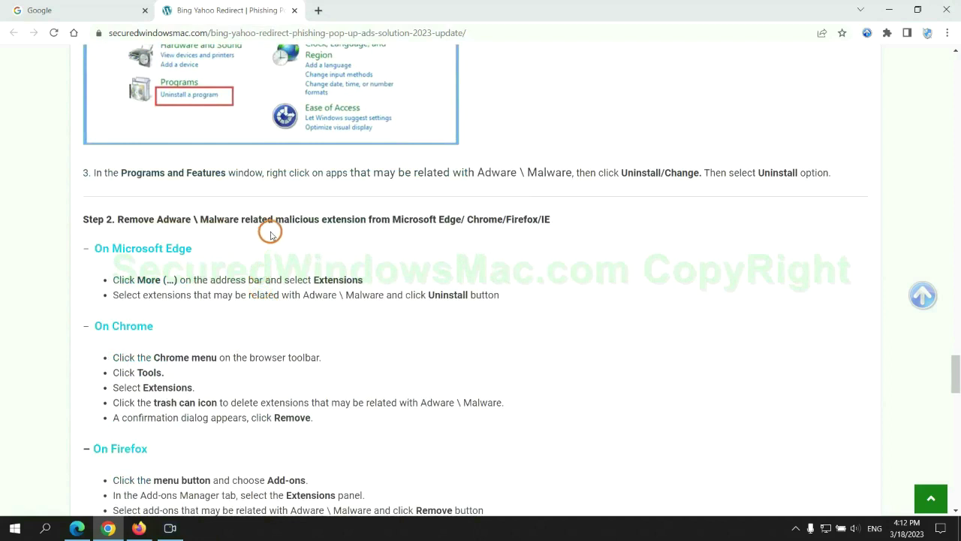
left_click_drag(275, 221, 374, 219)
left_click(387, 241)
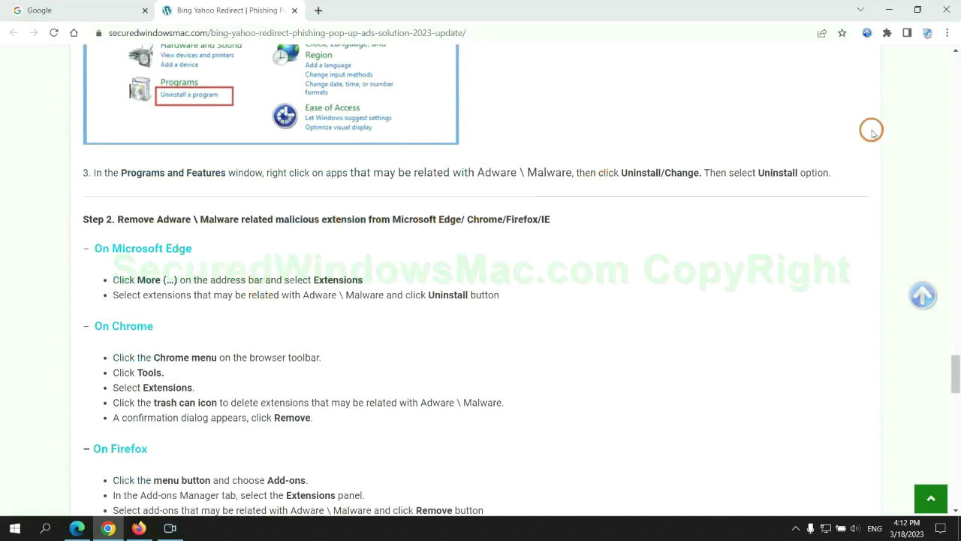
left_click(82, 524)
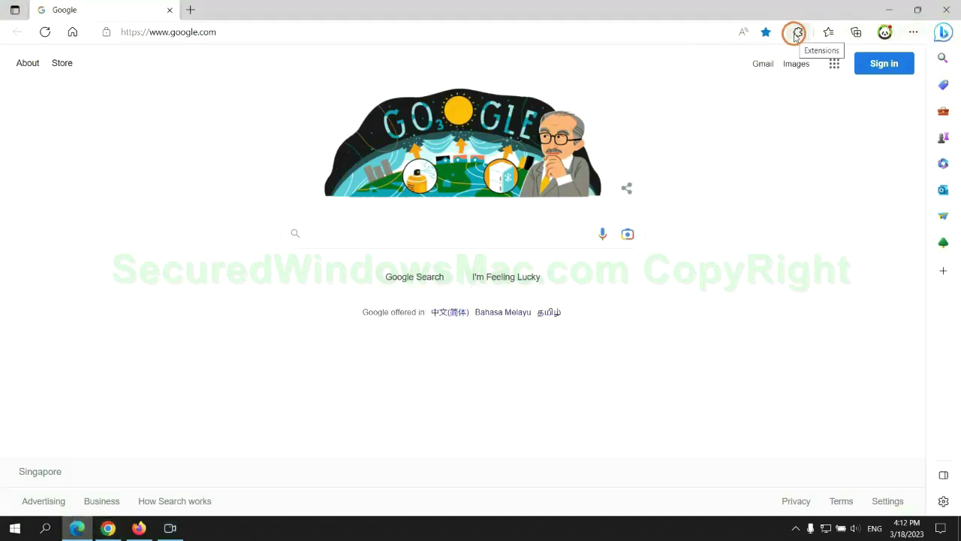
Remove the McAfee WebAdvisor extension on Edge's extensions page and close that tab.
left_click(797, 34)
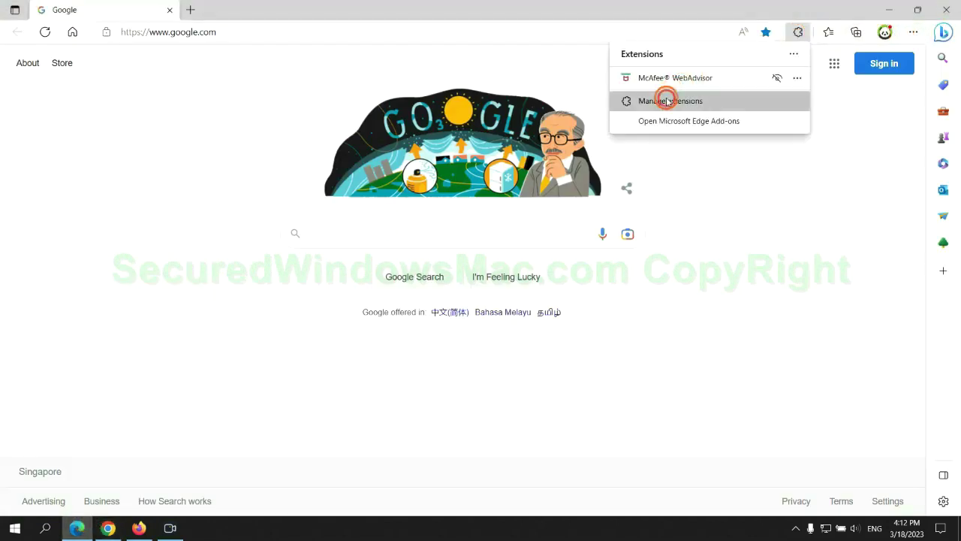
left_click(667, 102)
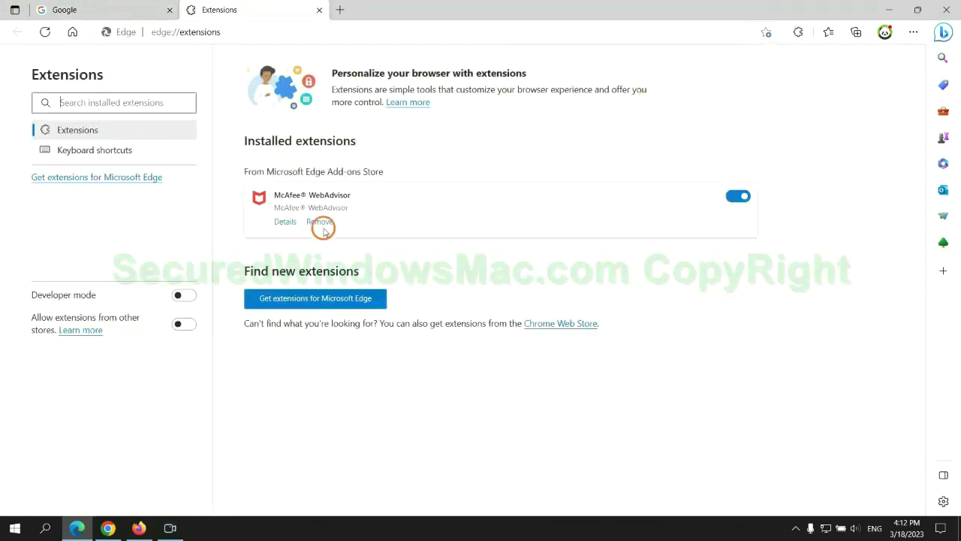
left_click(320, 224)
left_click(691, 120)
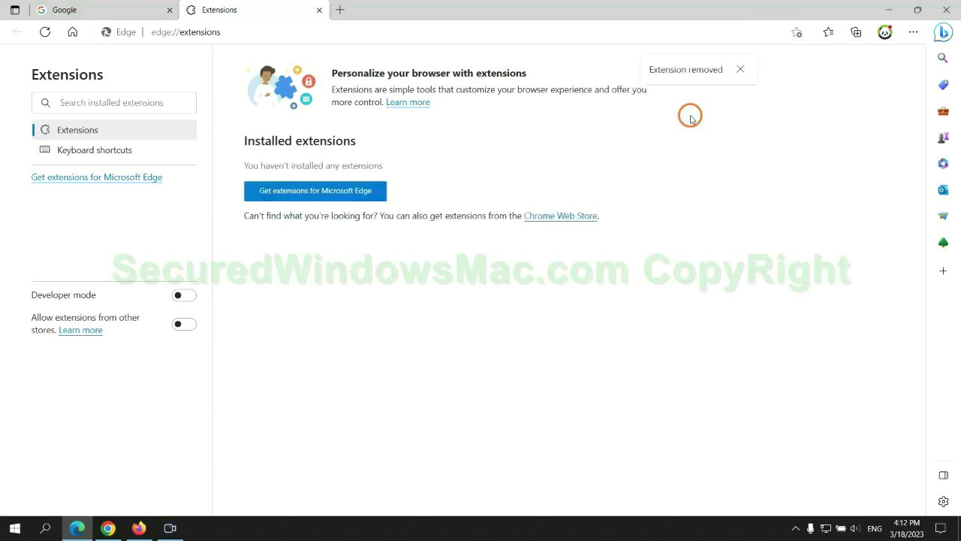
left_click(319, 10)
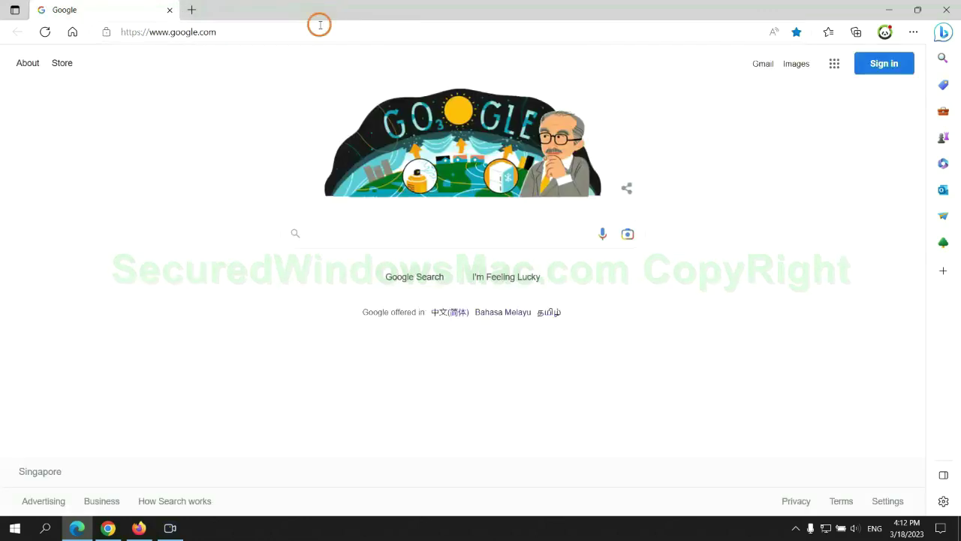
In Chrome, remove the Ecosia extension via Manage extensions and close its farewell page.
left_click(114, 529)
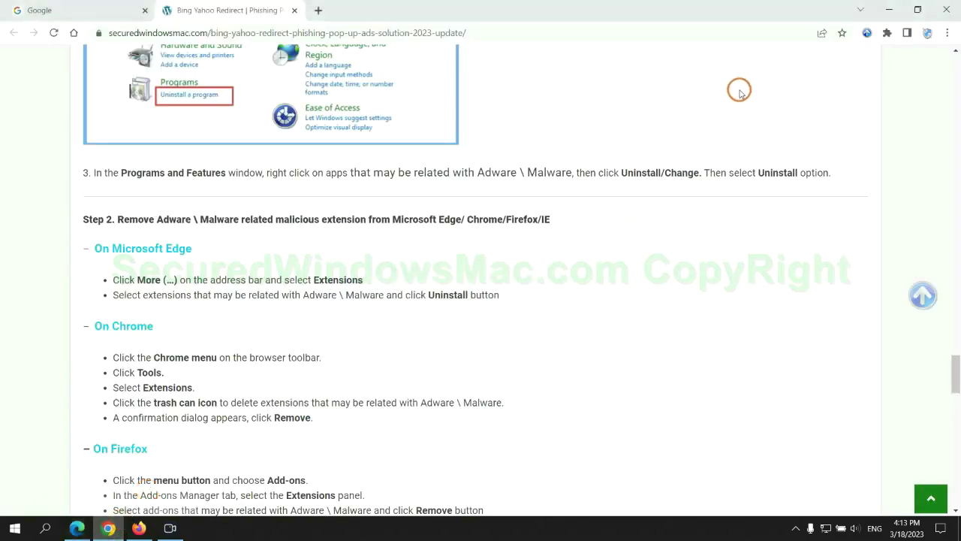
left_click(888, 35)
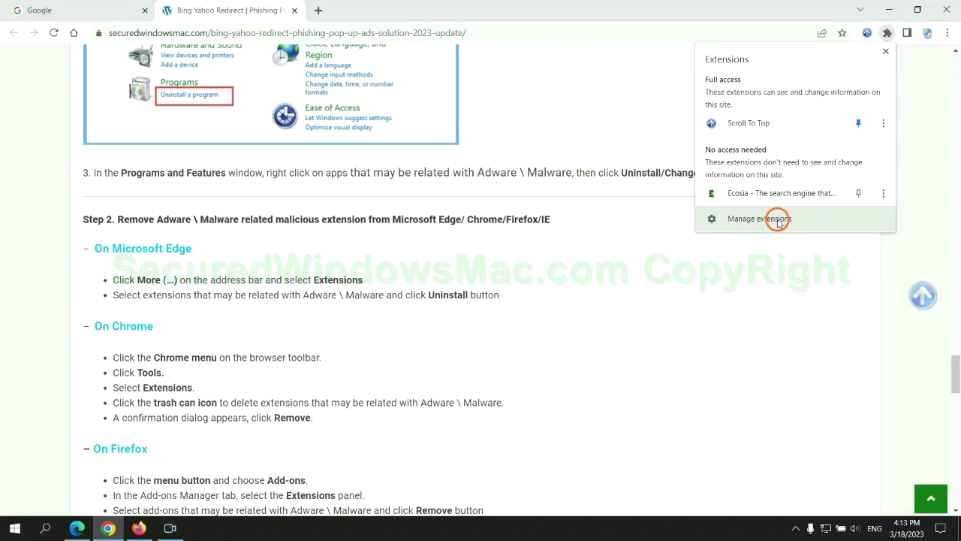
left_click(779, 220)
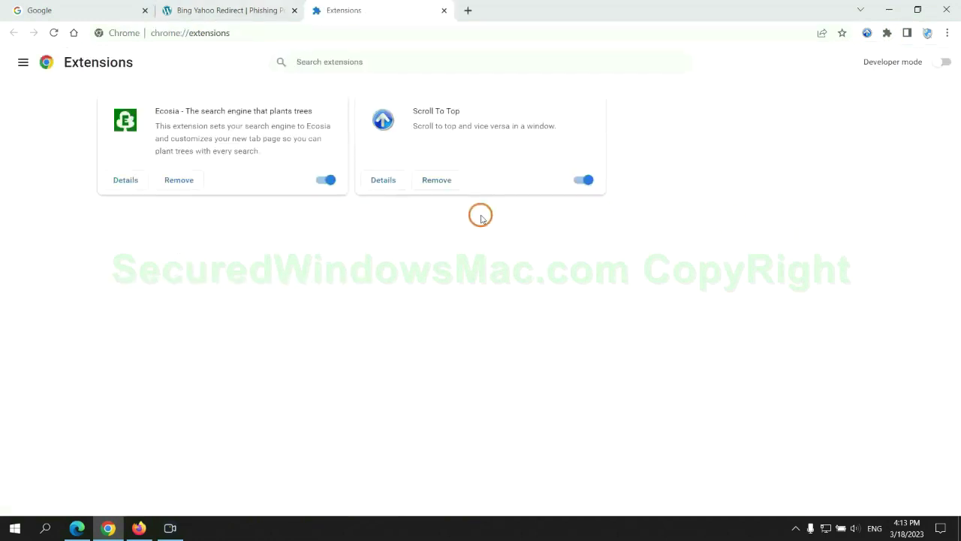
left_click(180, 181)
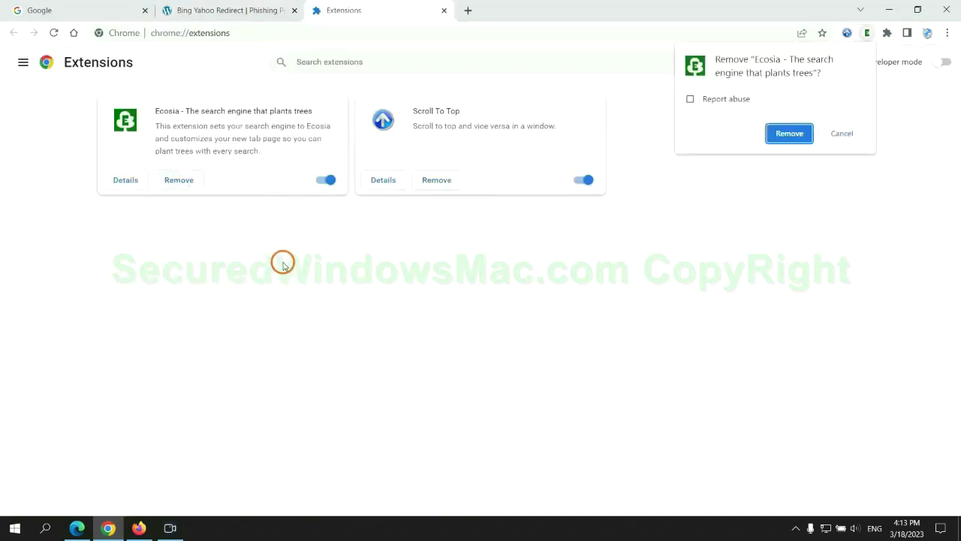
left_click(799, 133)
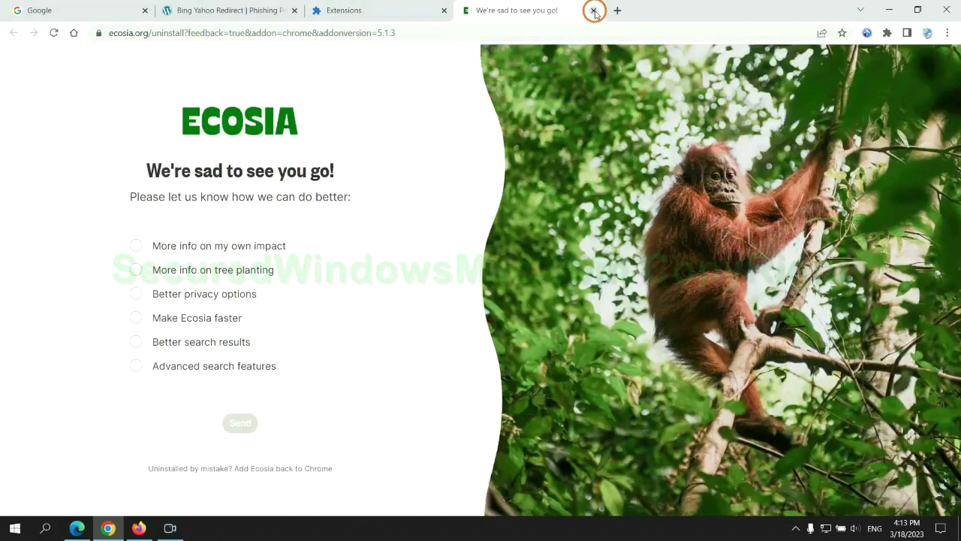
left_click(593, 10)
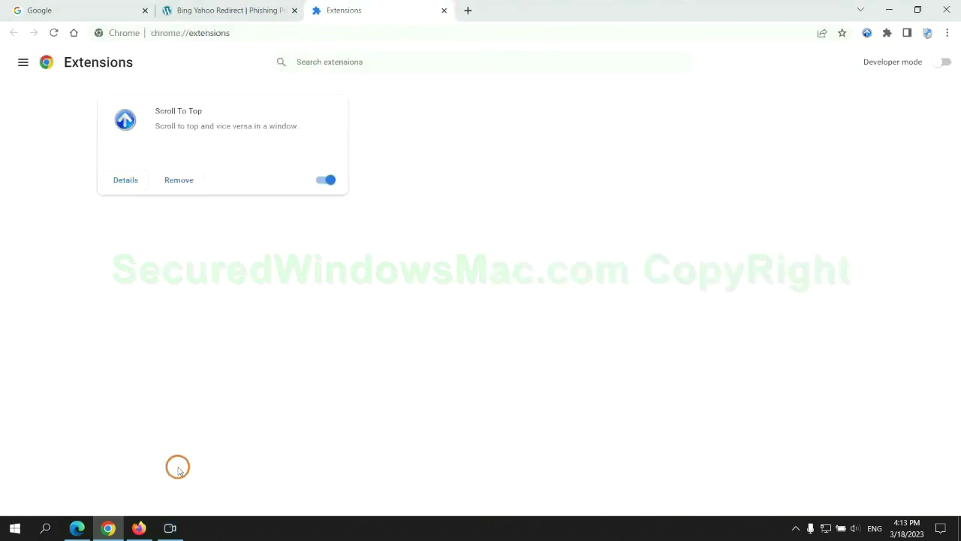
In Firefox's Add-ons Manager, remove the Enhancer for YouTube™ extension and confirm.
left_click(139, 527)
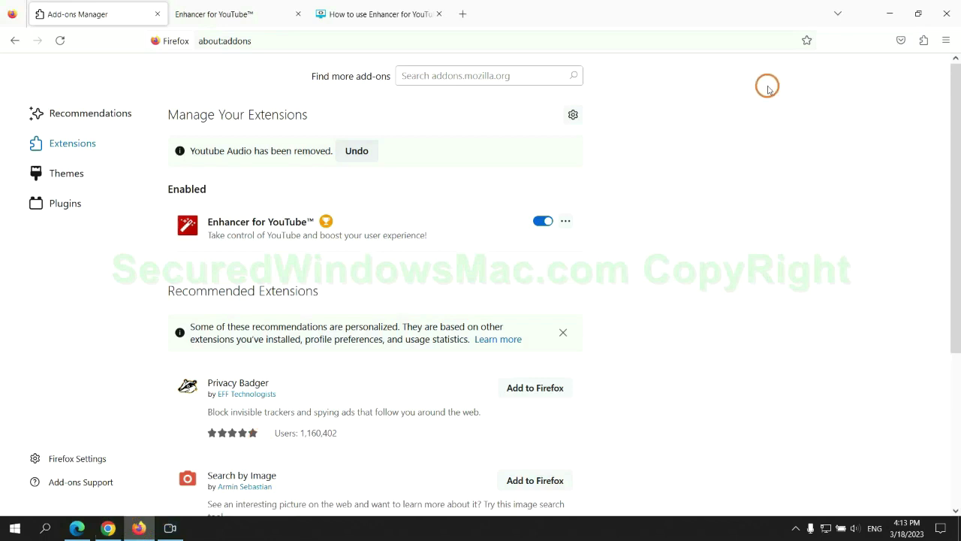
left_click(923, 42)
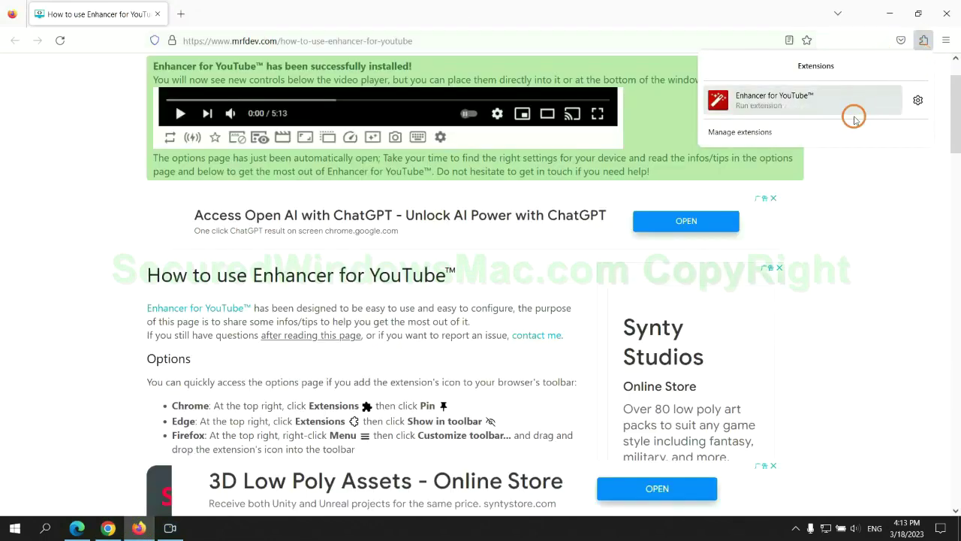
left_click(828, 130)
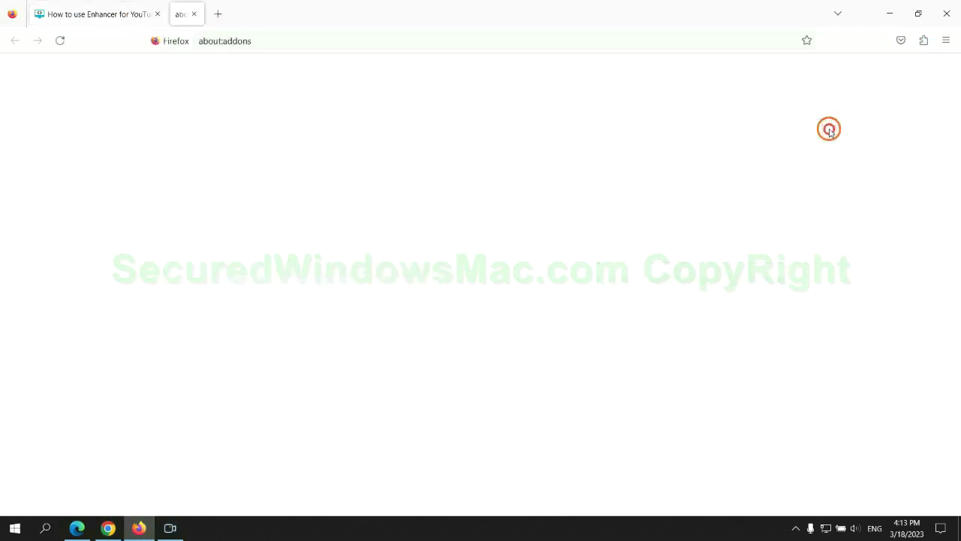
left_click(565, 184)
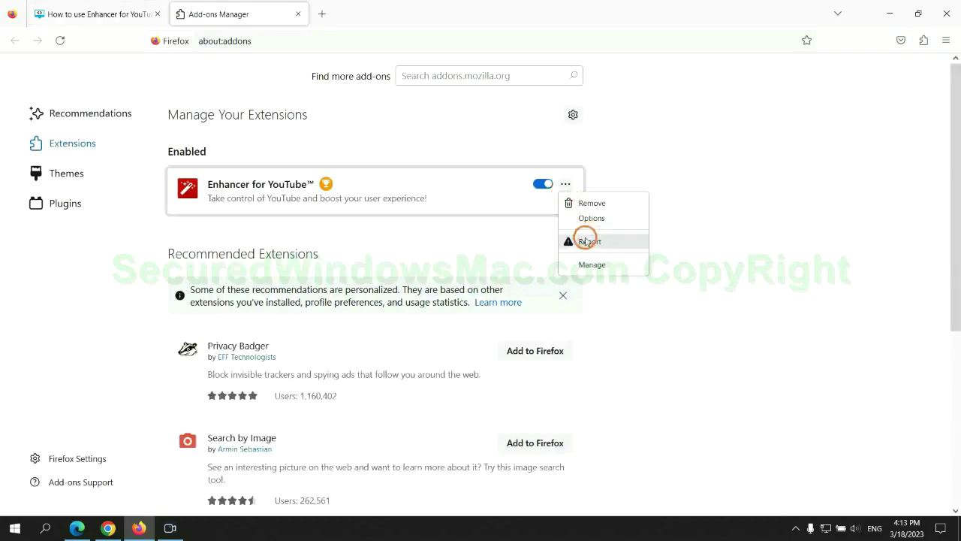
left_click(593, 204)
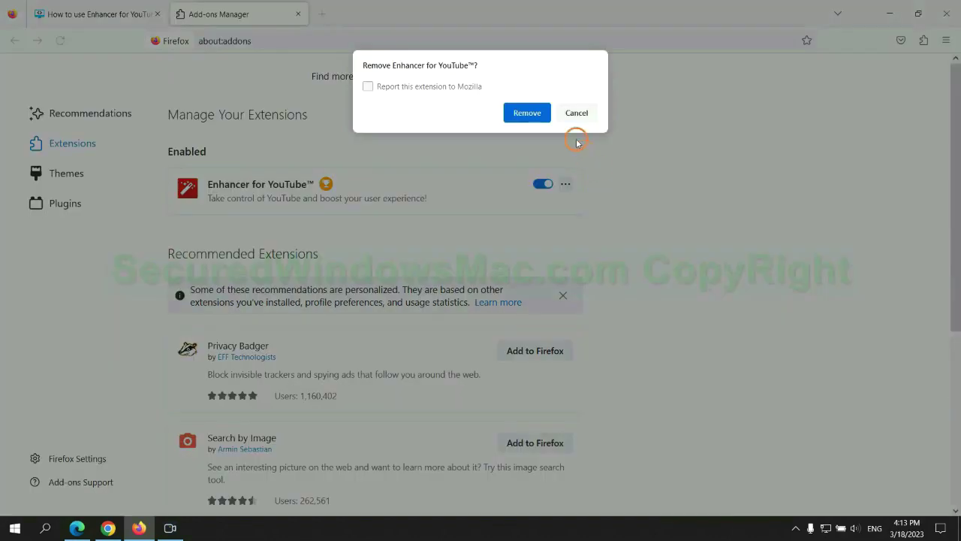
left_click(529, 113)
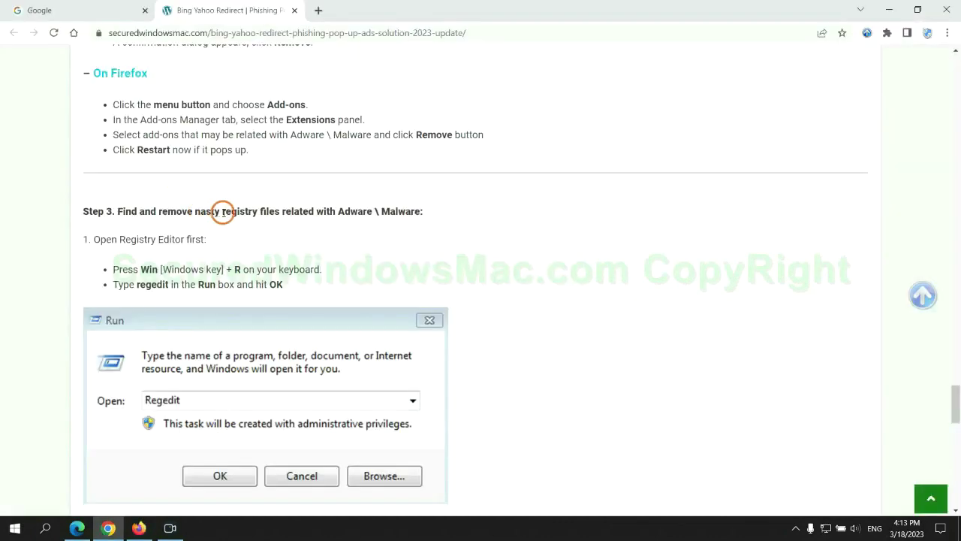
Scroll the guide to Step 3's registry cleanup and enter regedit in the Run box.
left_click_drag(222, 212, 278, 223)
left_click(279, 241)
scroll(279, 239, "down", 3)
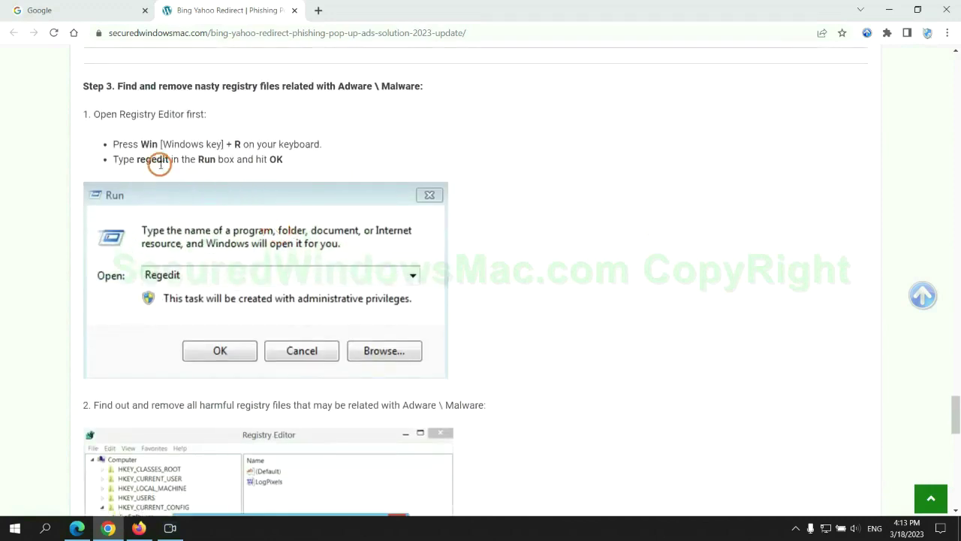
key("super+r")
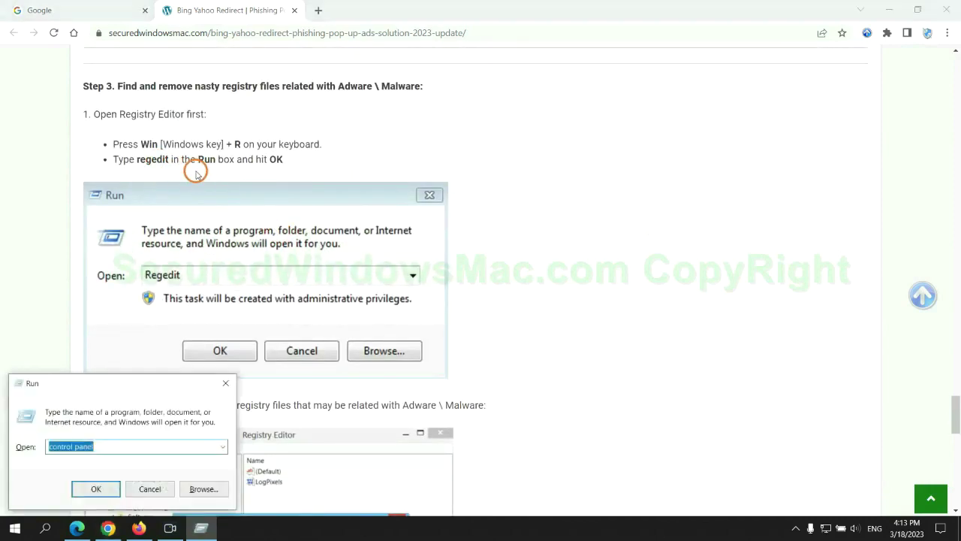
type("reg")
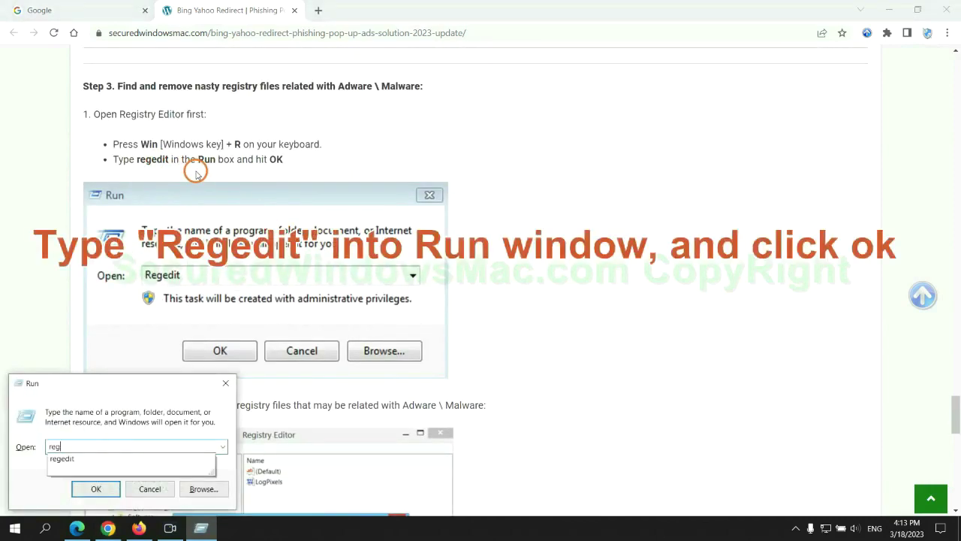
type("edit")
Launch Registry Editor, search for 'Apps', and bring up Delete on the found StoreAppsOnTaskbar value.
key("Return")
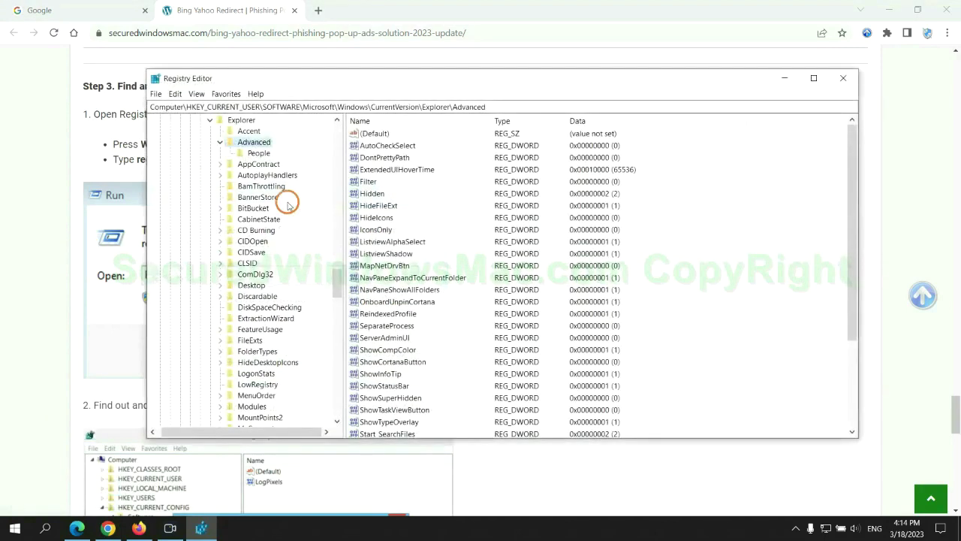
left_click(175, 94)
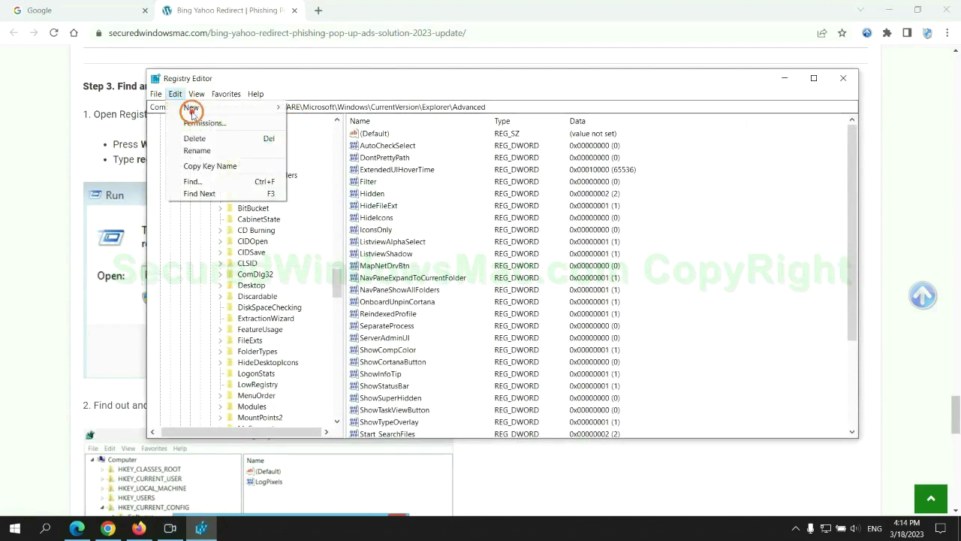
left_click(304, 178)
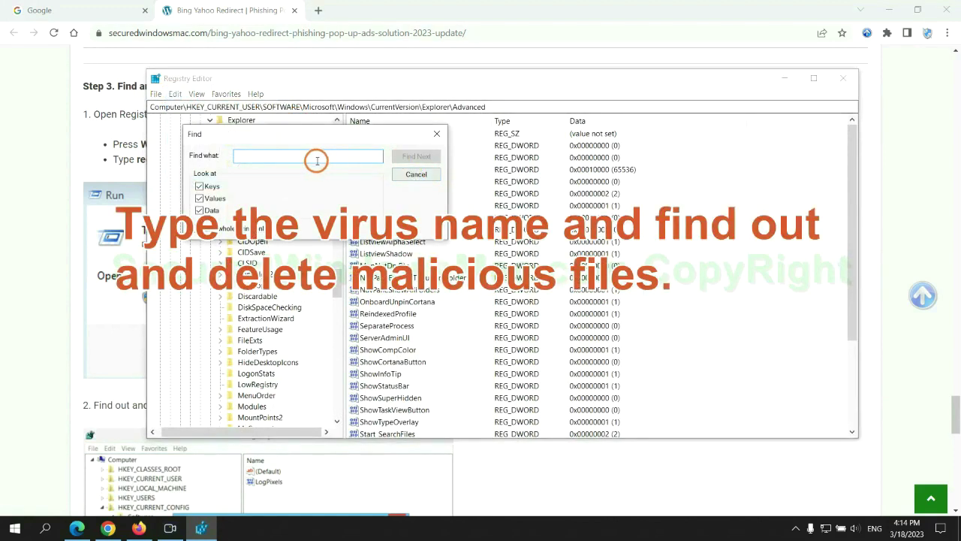
type("Apps")
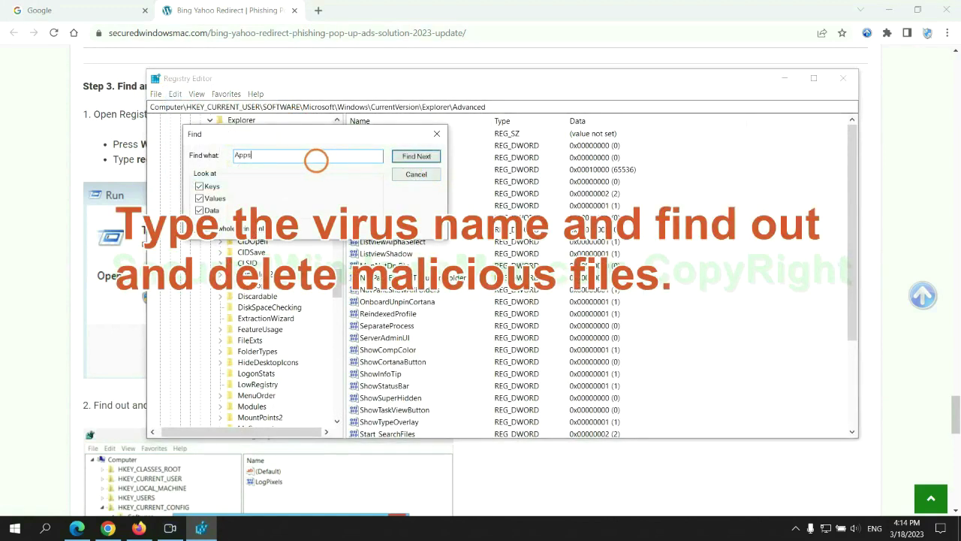
key("Return")
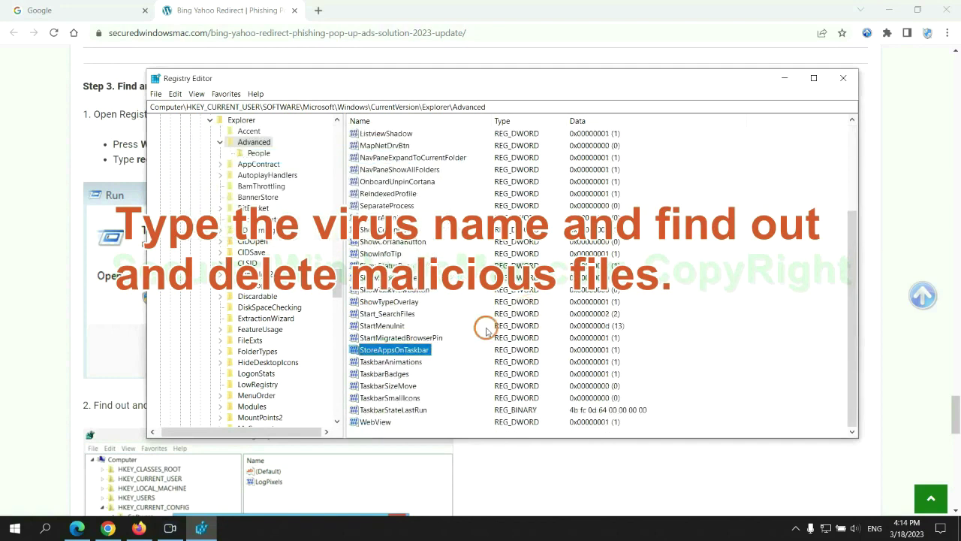
right_click(428, 352)
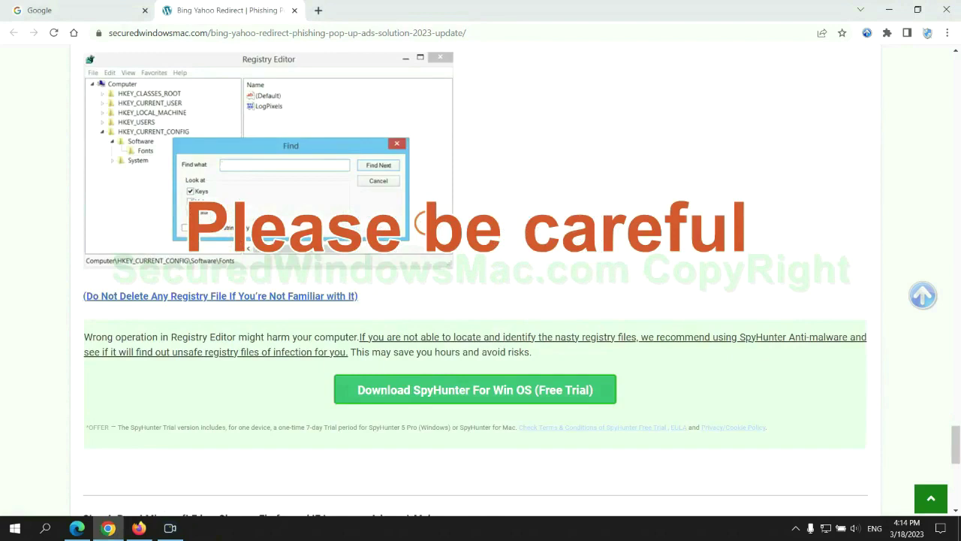
Scroll the guide down to Step 4, Reset Microsoft Edge, Chrome, Firefox and IE.
scroll(425, 224, "down", 1)
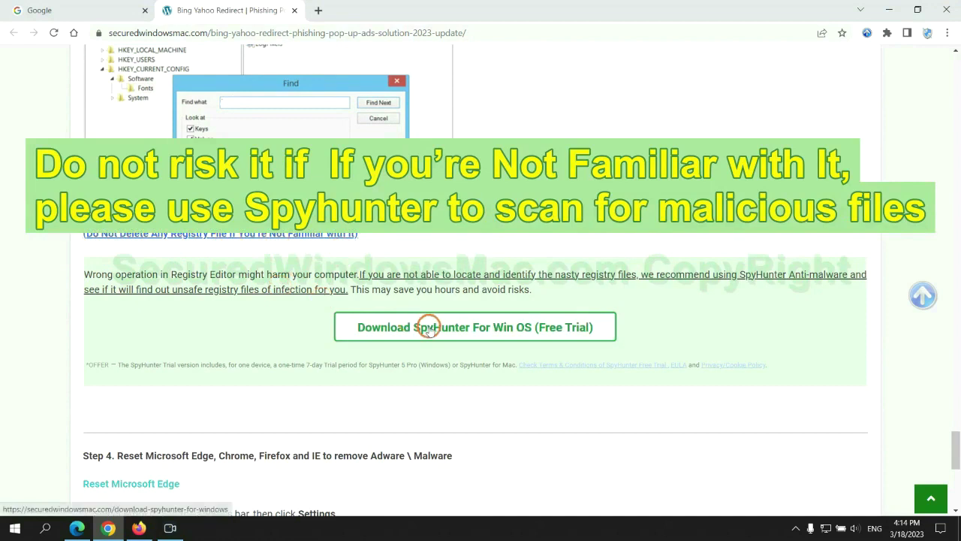
scroll(420, 326, "down", 5)
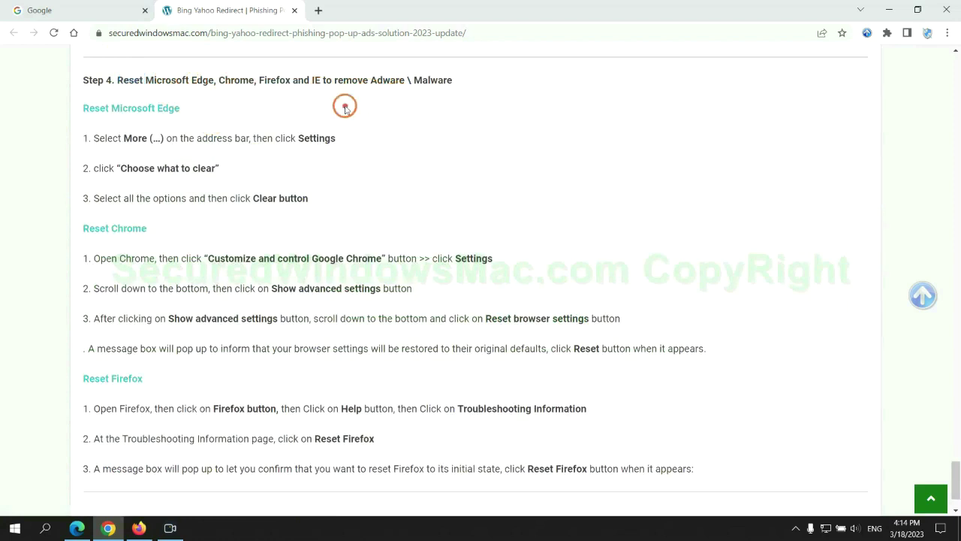
Clear Edge's all-time browsing and download history, cookies and cached files from Privacy, search, and services.
left_click(79, 528)
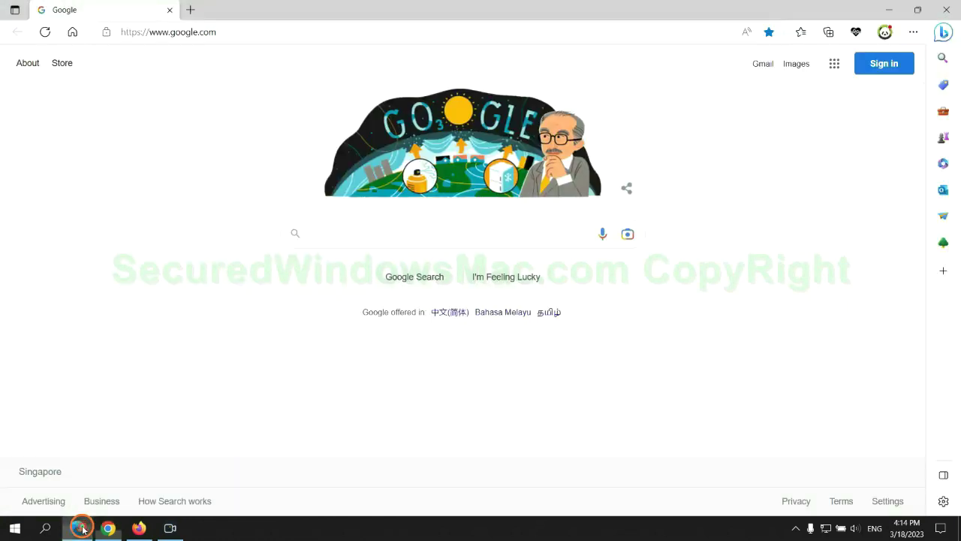
left_click(912, 33)
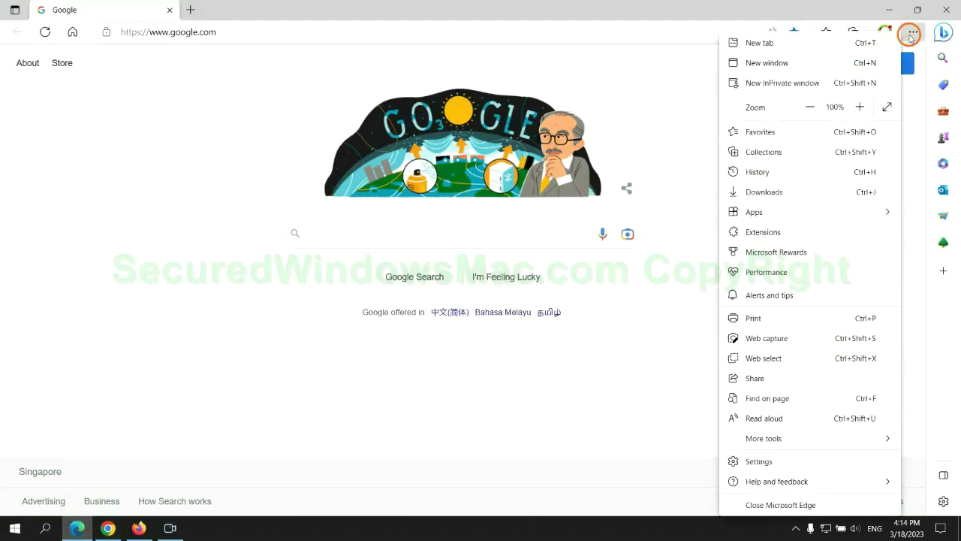
left_click(753, 462)
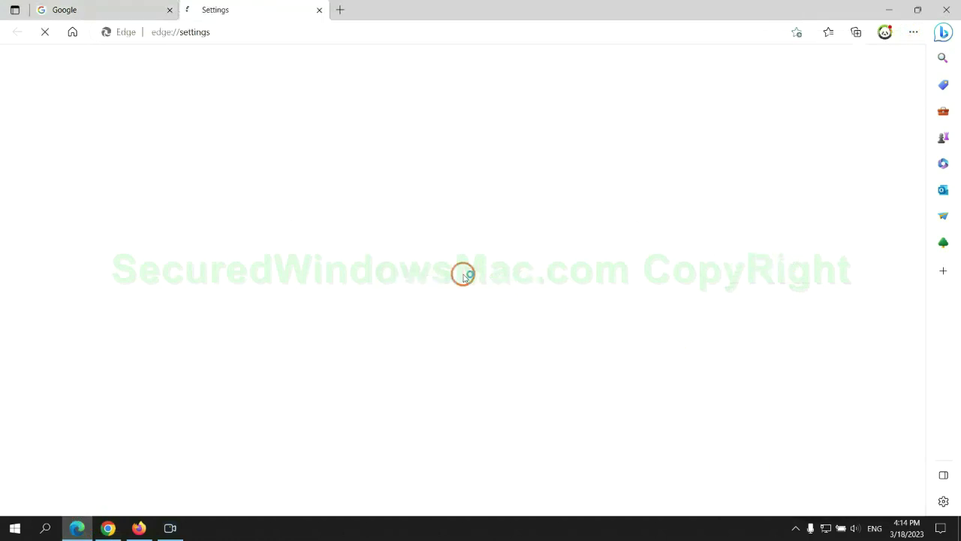
left_click(158, 159)
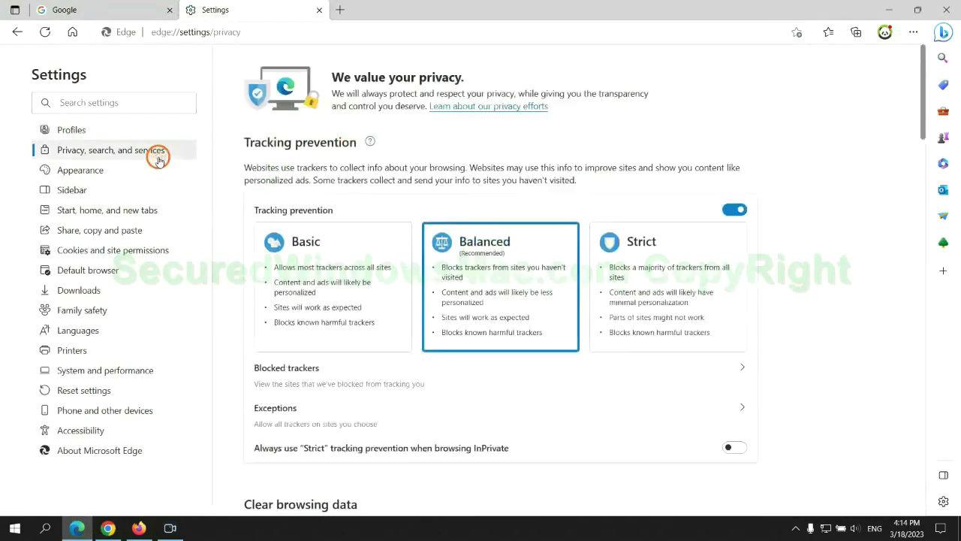
scroll(793, 338, "down", 3)
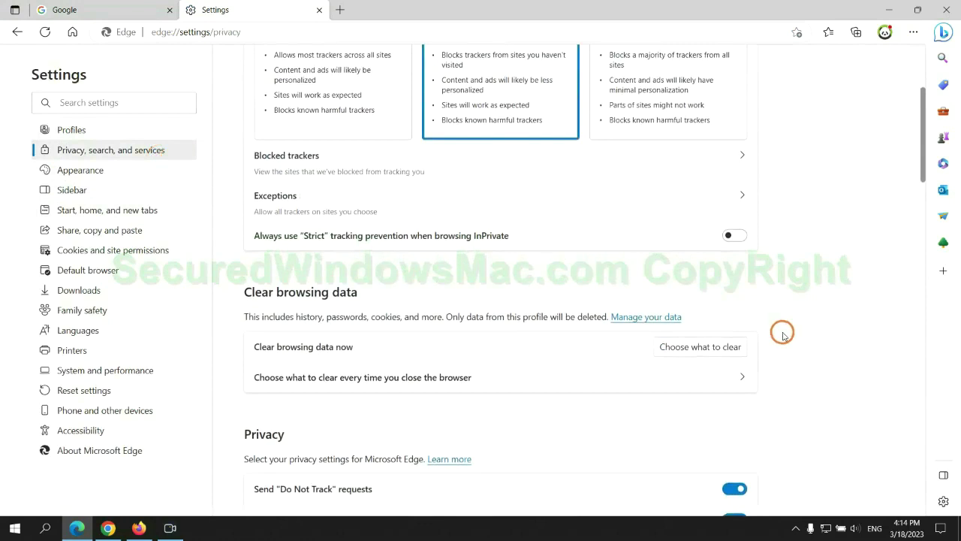
left_click(713, 350)
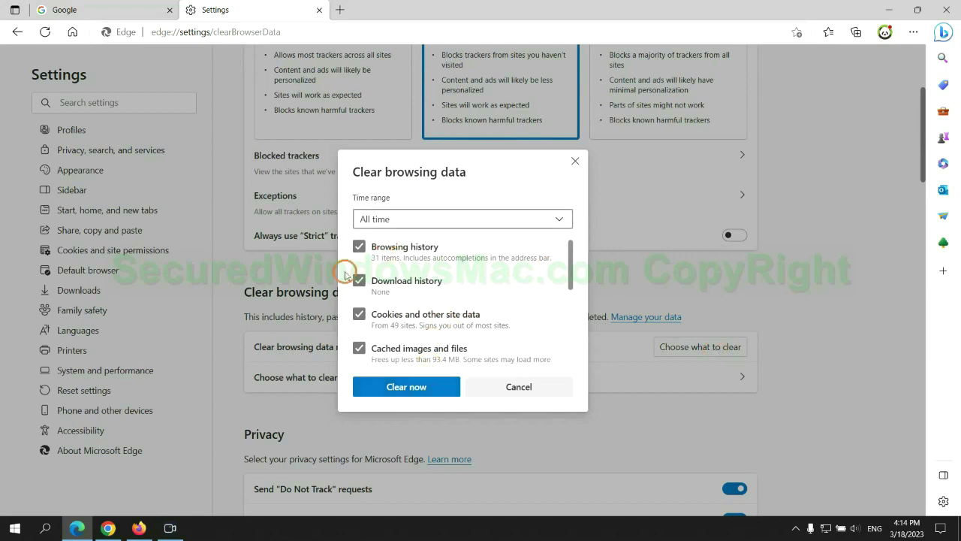
left_click(108, 528)
In Chrome settings, bring up the Restore settings to their original defaults confirmation.
left_click(501, 208)
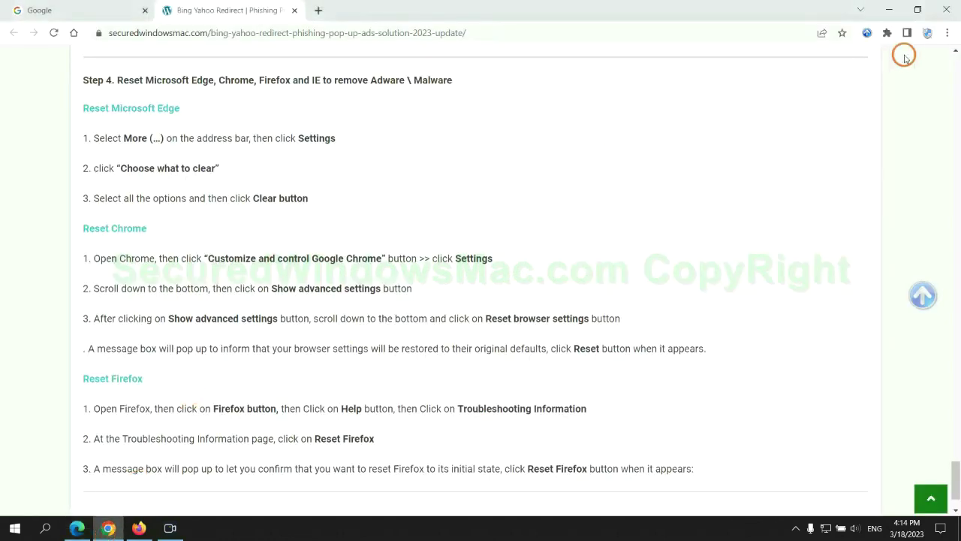
left_click(946, 34)
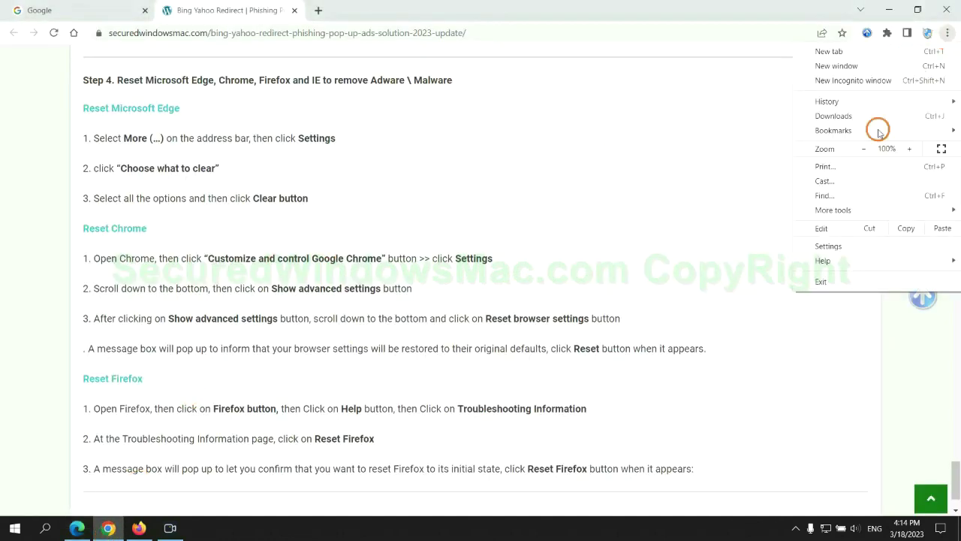
left_click(832, 245)
type("reset")
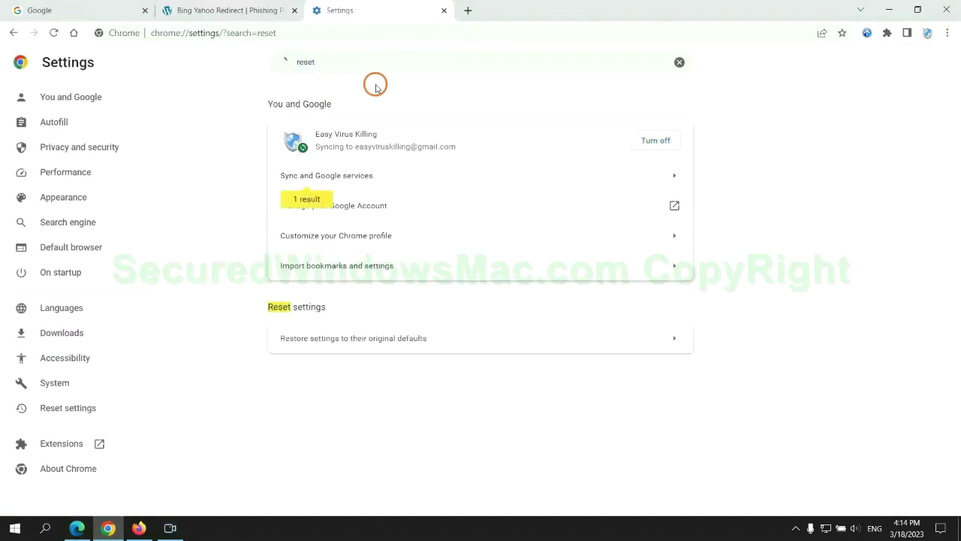
left_click(503, 336)
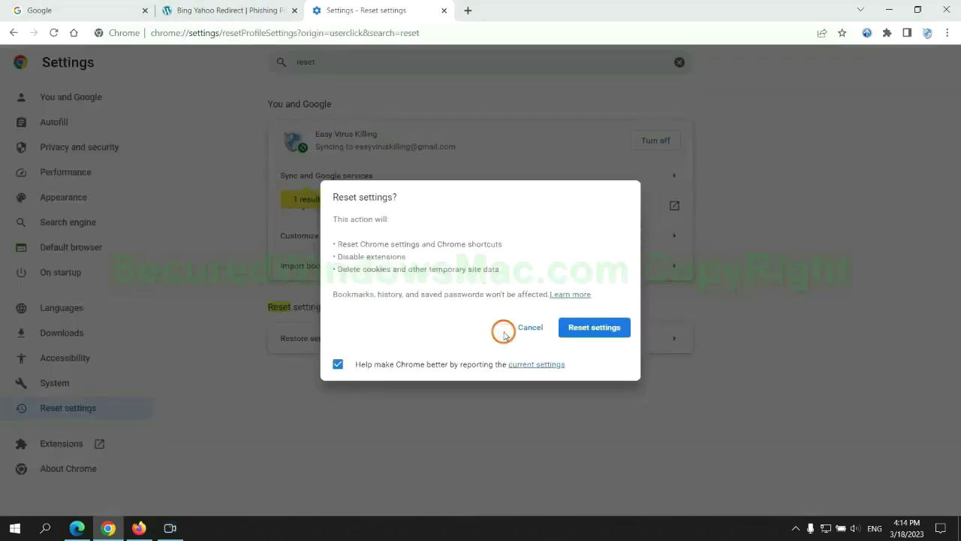
Open Firefox's Troubleshooting Information page and bring up the Refresh Firefox confirmation.
left_click(138, 527)
left_click(946, 40)
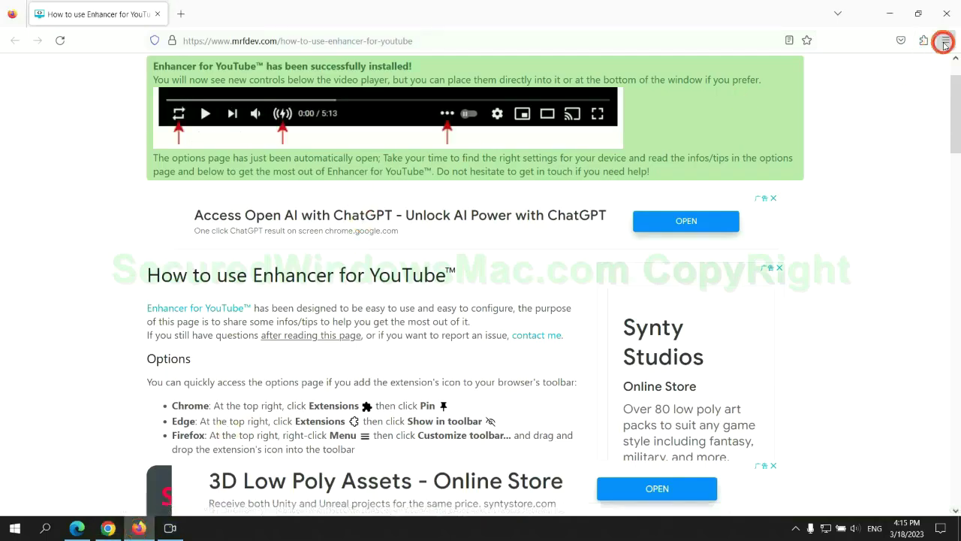
left_click(816, 385)
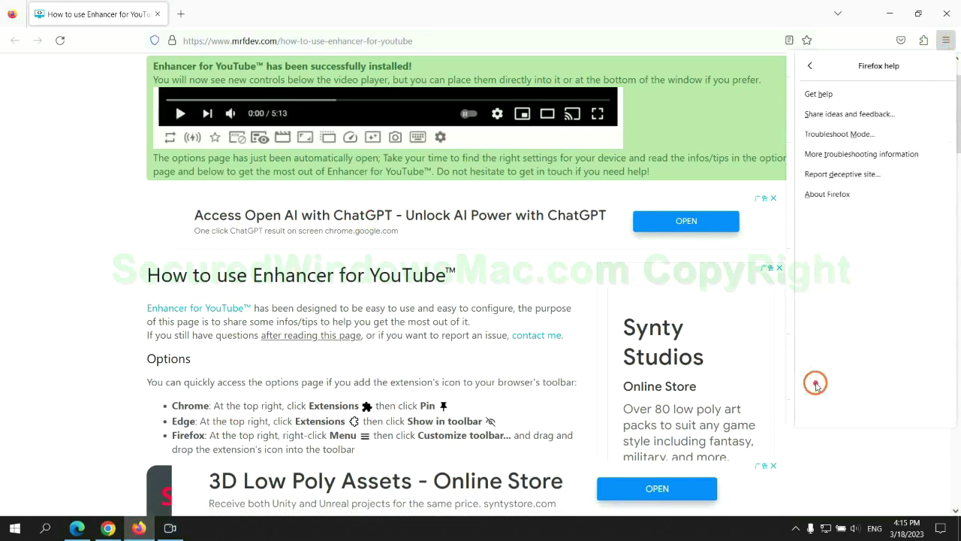
left_click(857, 154)
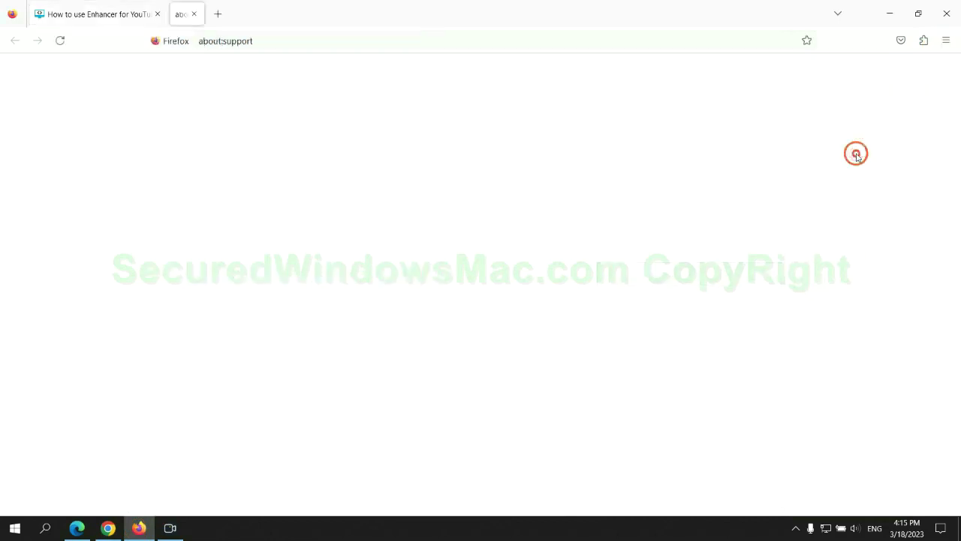
left_click(661, 145)
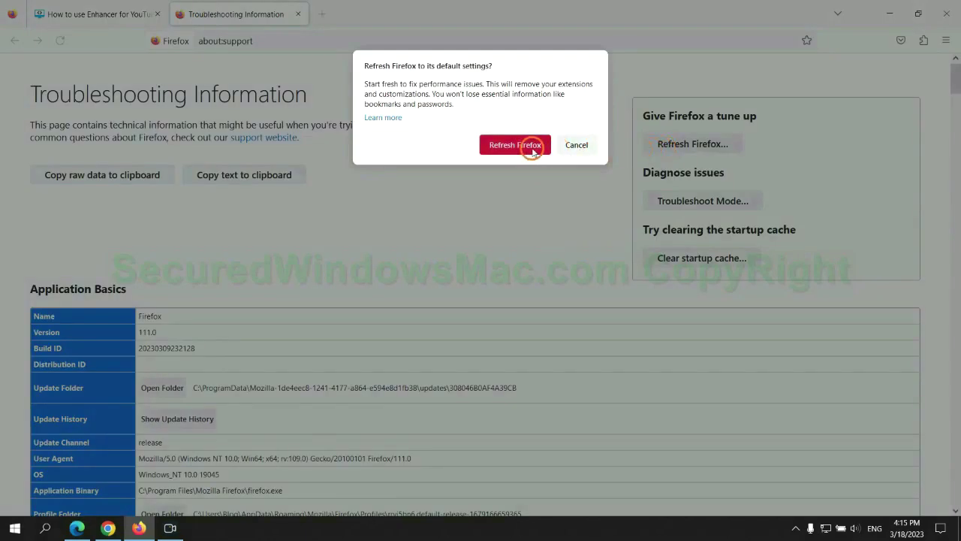
Bring the Chrome window back to the front from the taskbar.
left_click(111, 518)
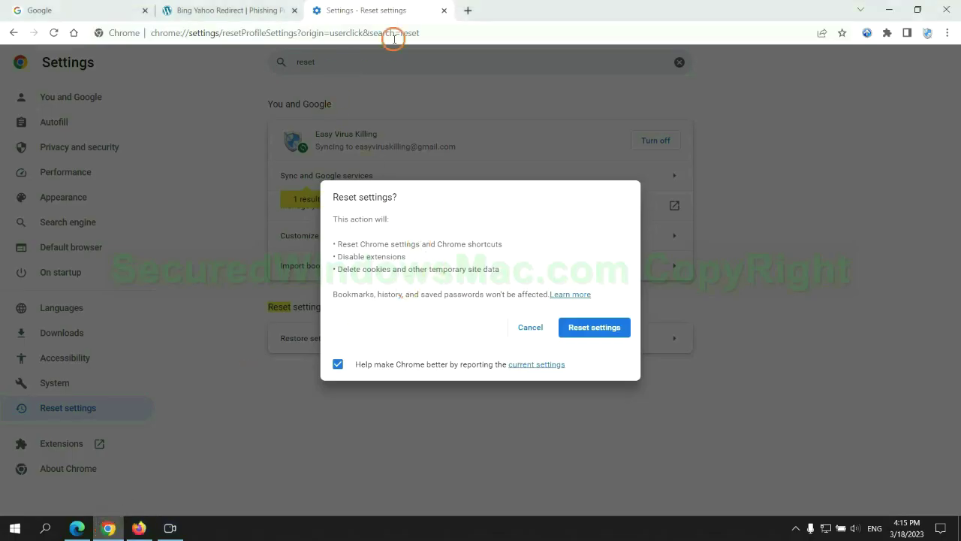